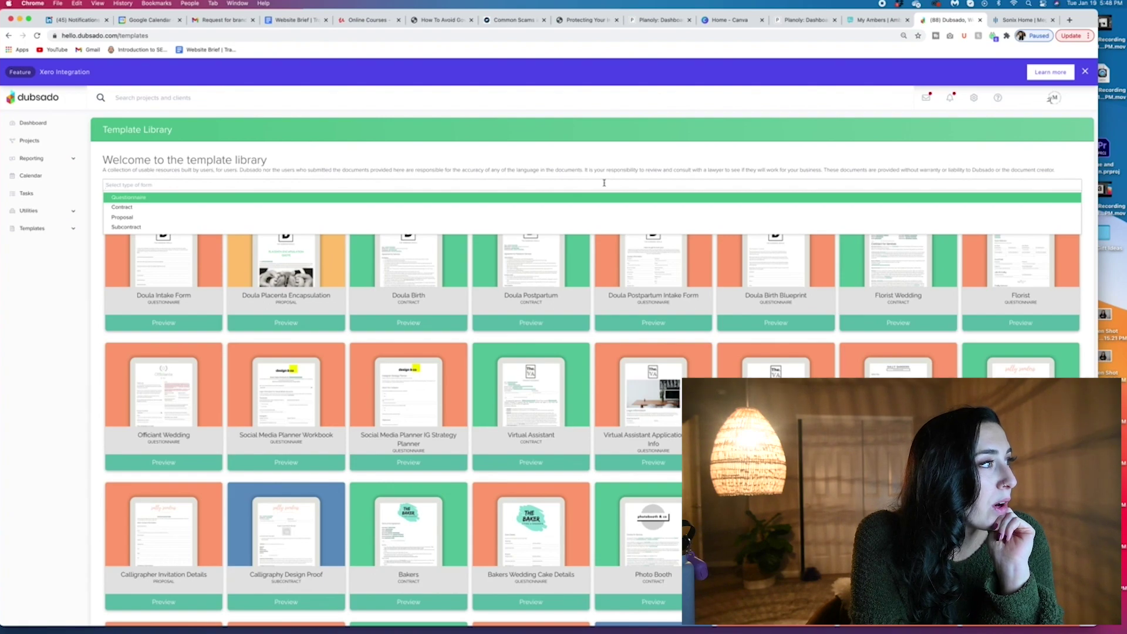
# Filter the template library by the Questionnaire form type and browse the available templates for a web design brief.
pyautogui.click(132, 198)
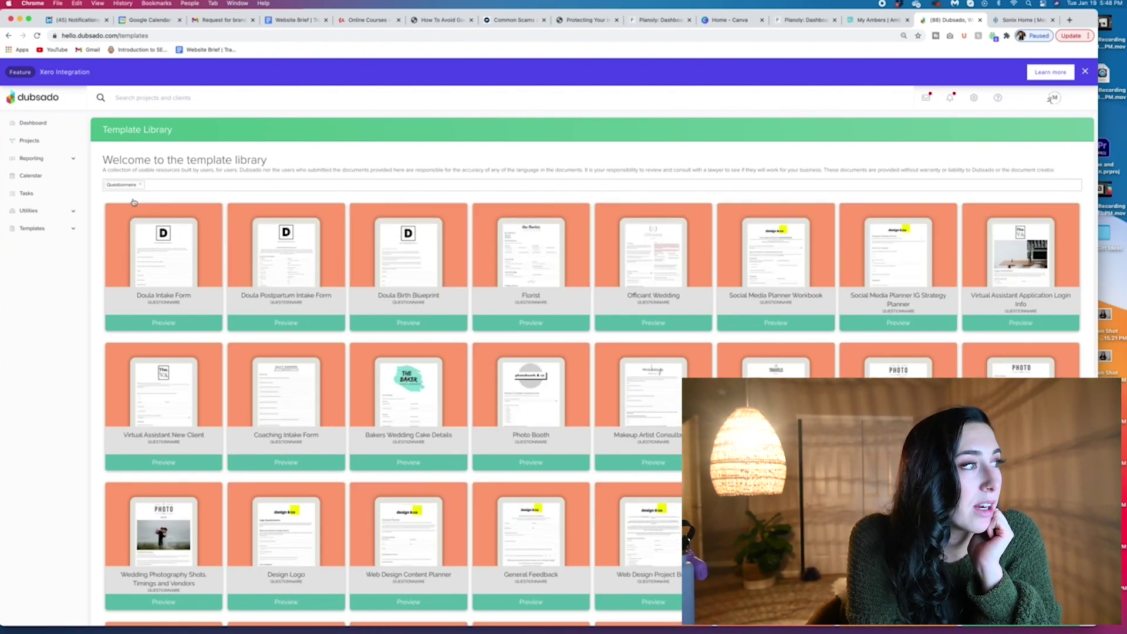
pyautogui.scroll(-1, 636, 329)
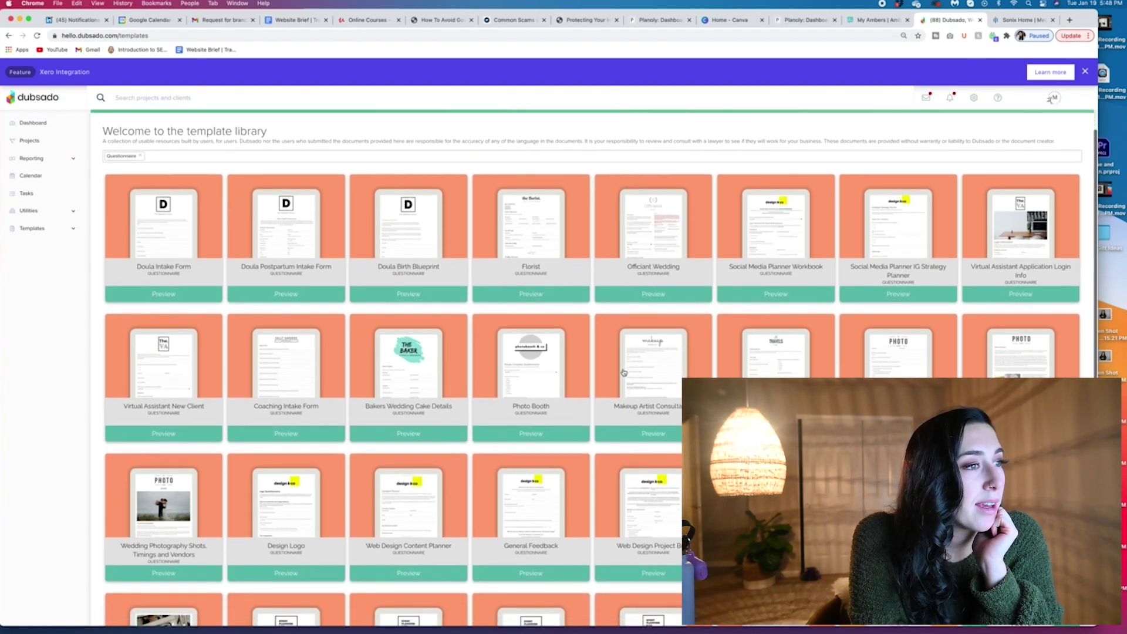
pyautogui.scroll(-3, 623, 372)
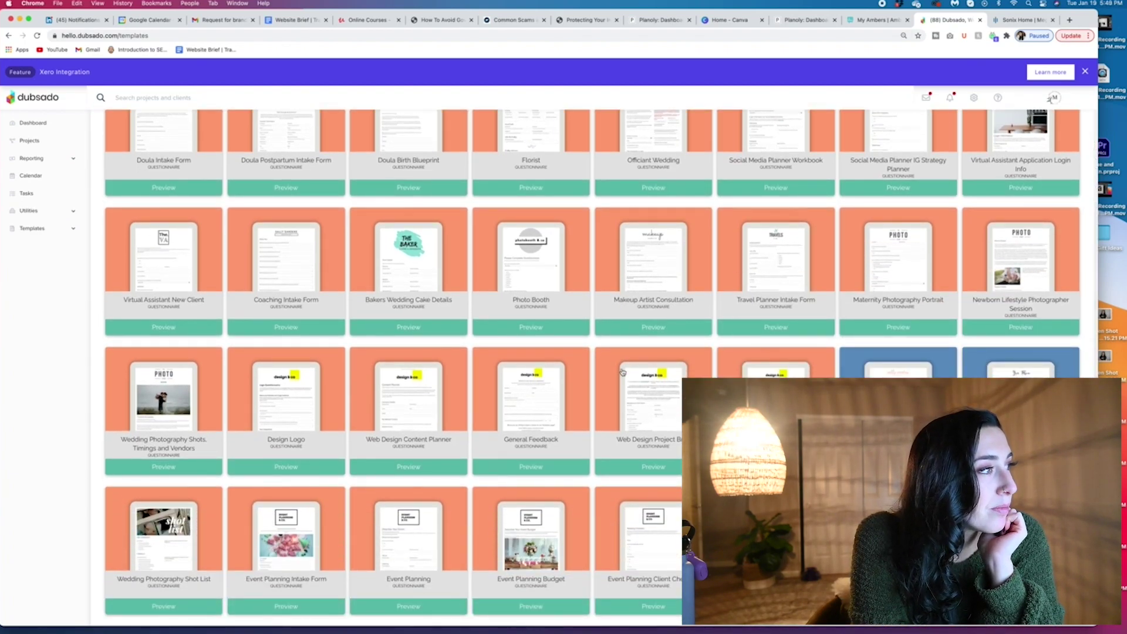
pyautogui.scroll(-1, 622, 372)
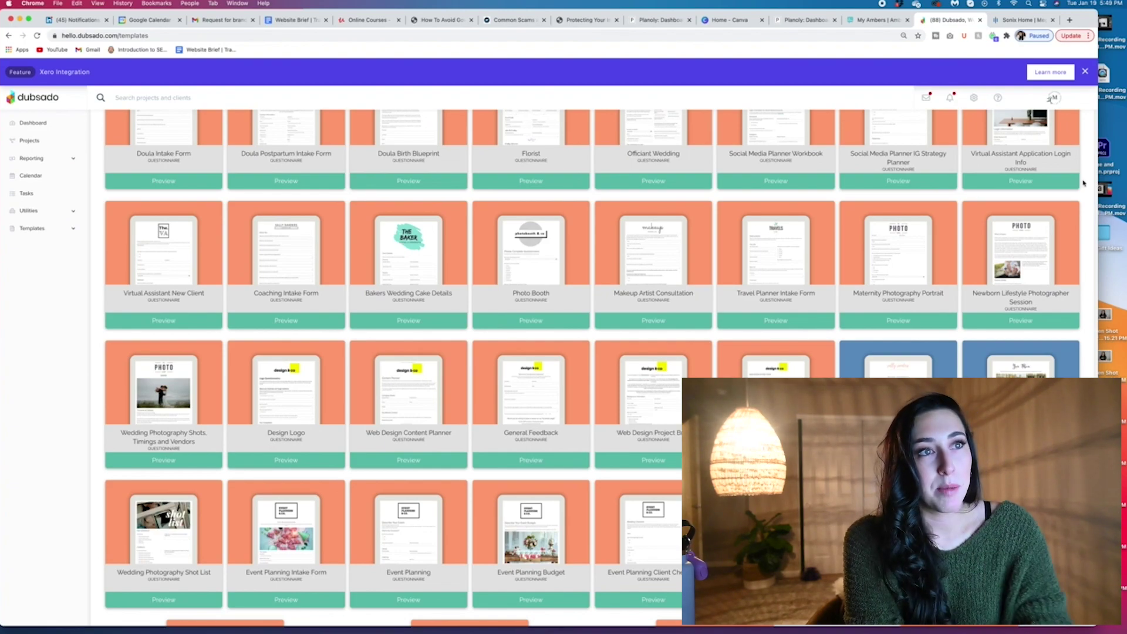
pyautogui.scroll(1, 1050, 170)
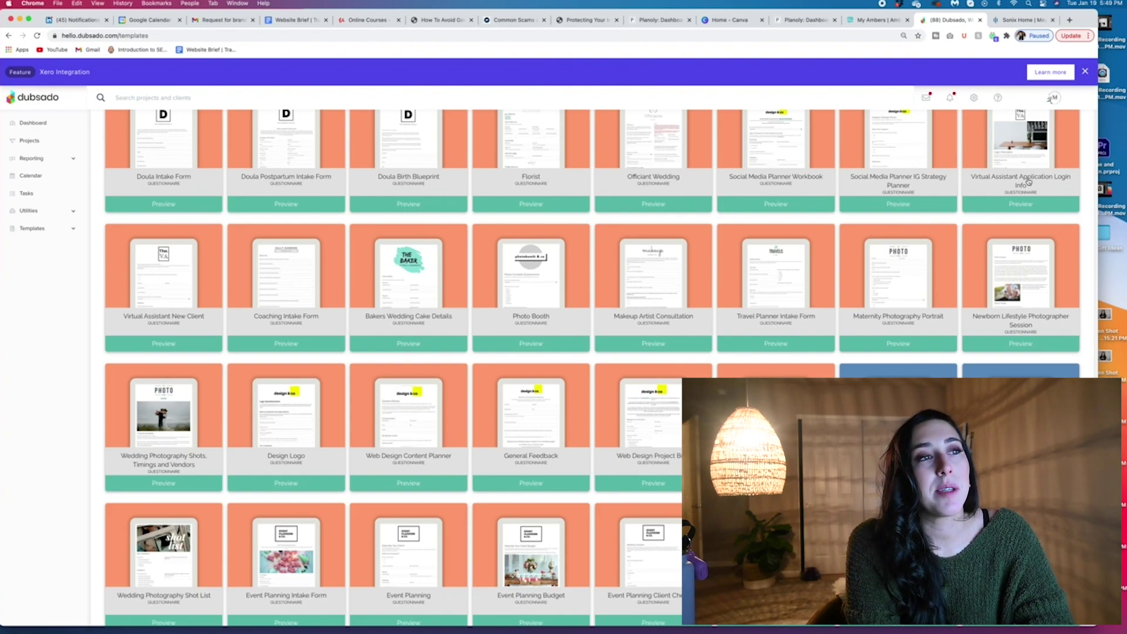
pyautogui.scroll(1, 1026, 233)
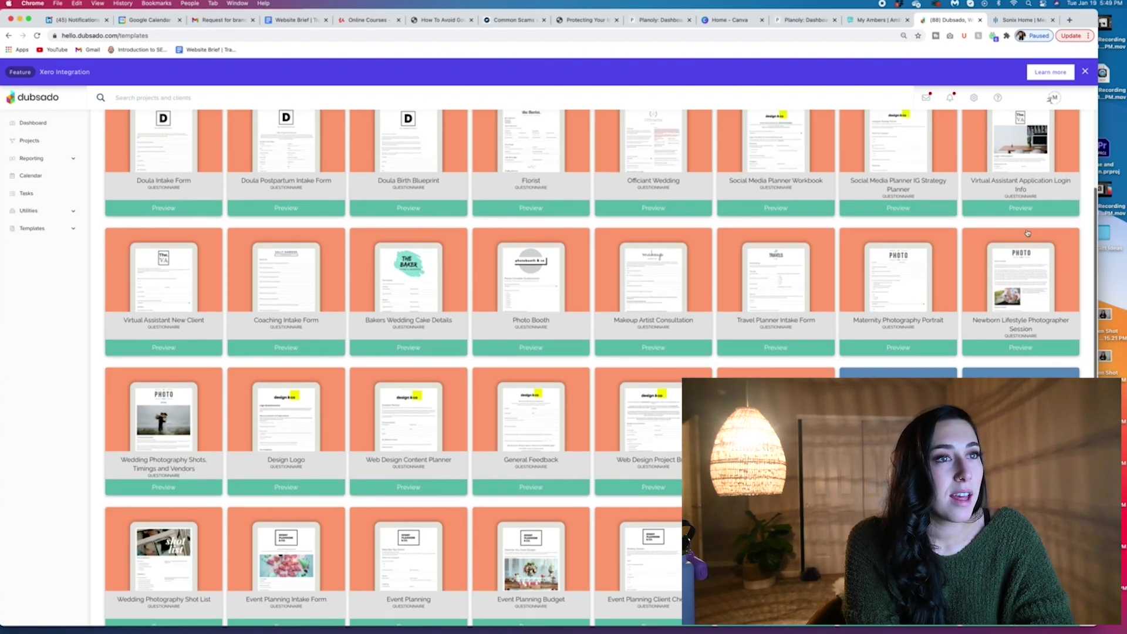
pyautogui.scroll(-5, 1025, 234)
pyautogui.scroll(-1, 1026, 206)
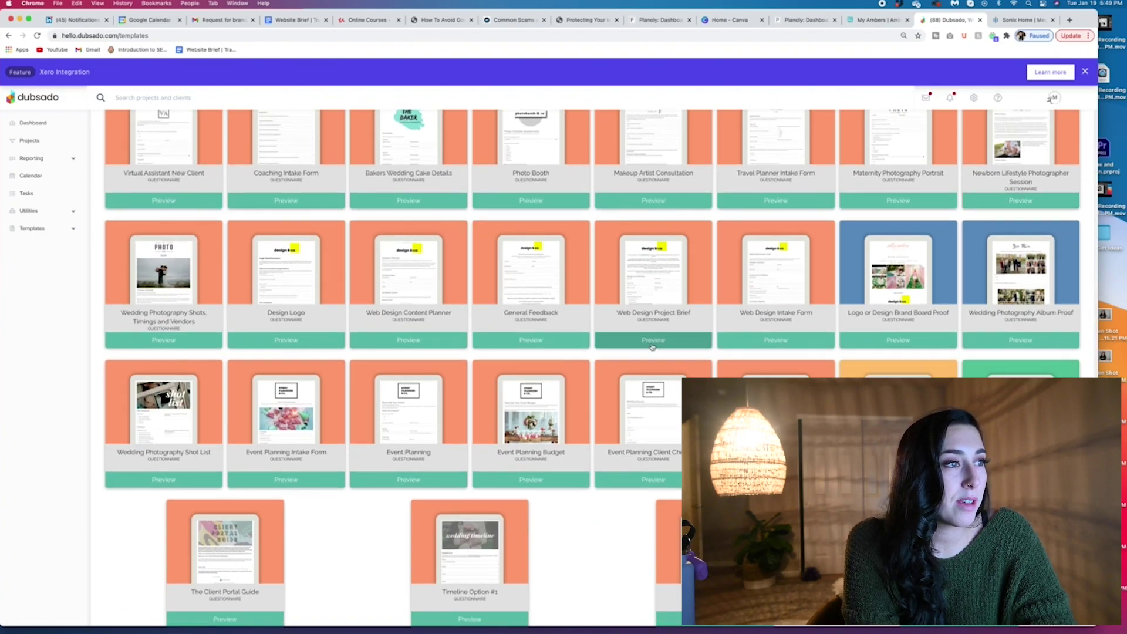
# Preview the Web Design Project Brief questionnaire from start to end and return to the template library.
pyautogui.click(652, 346)
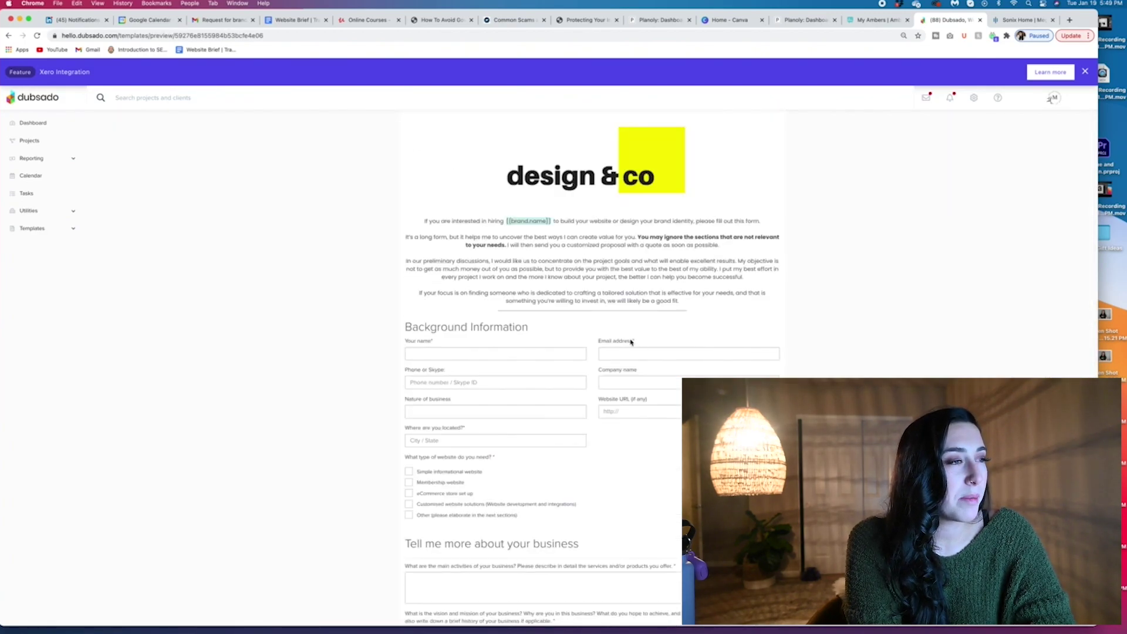
pyautogui.scroll(-10, 631, 342)
pyautogui.scroll(-5, 631, 342)
pyautogui.scroll(-10, 630, 339)
pyautogui.scroll(20, 629, 337)
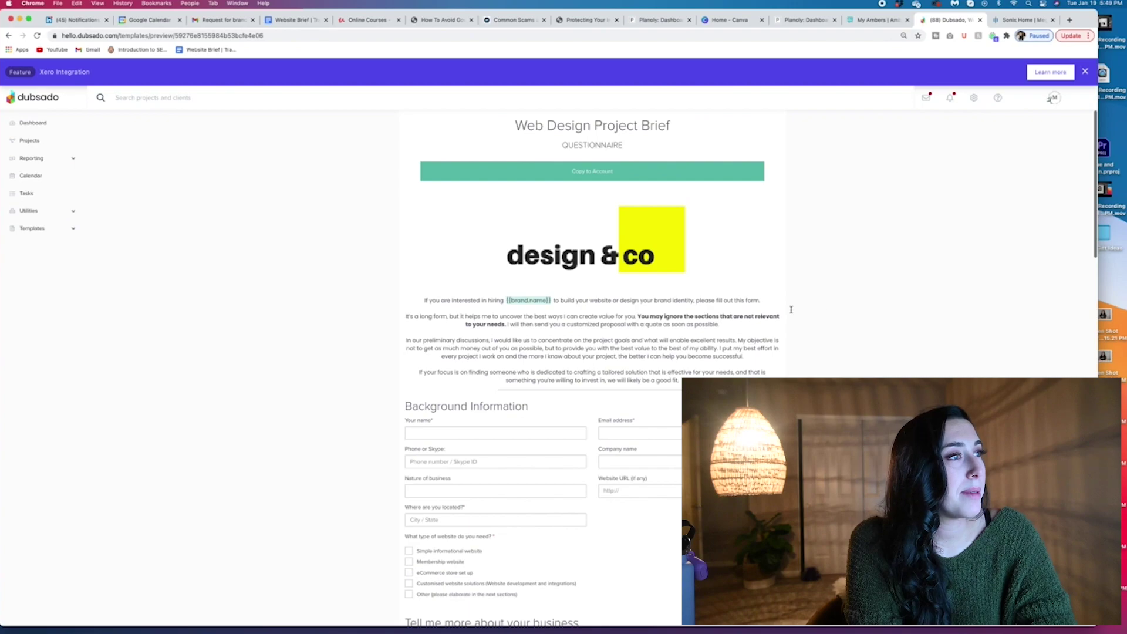
pyautogui.click(8, 35)
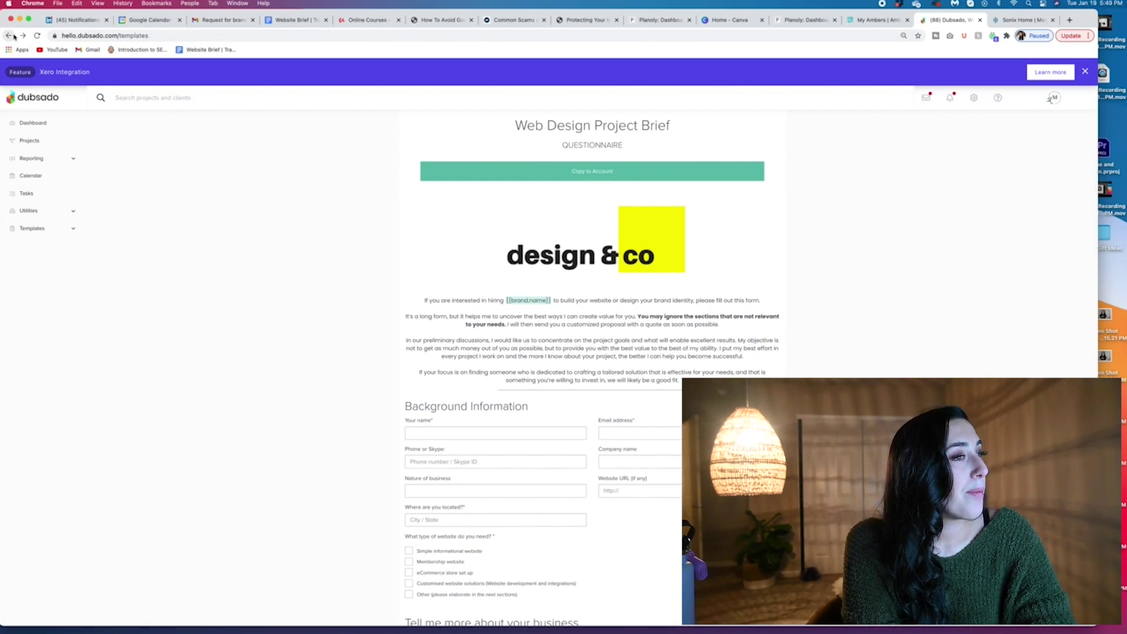
# Browse the unfiltered template library and open the preview of the Logo or Design Brand Board Proof questionnaire.
pyautogui.scroll(-5, 874, 243)
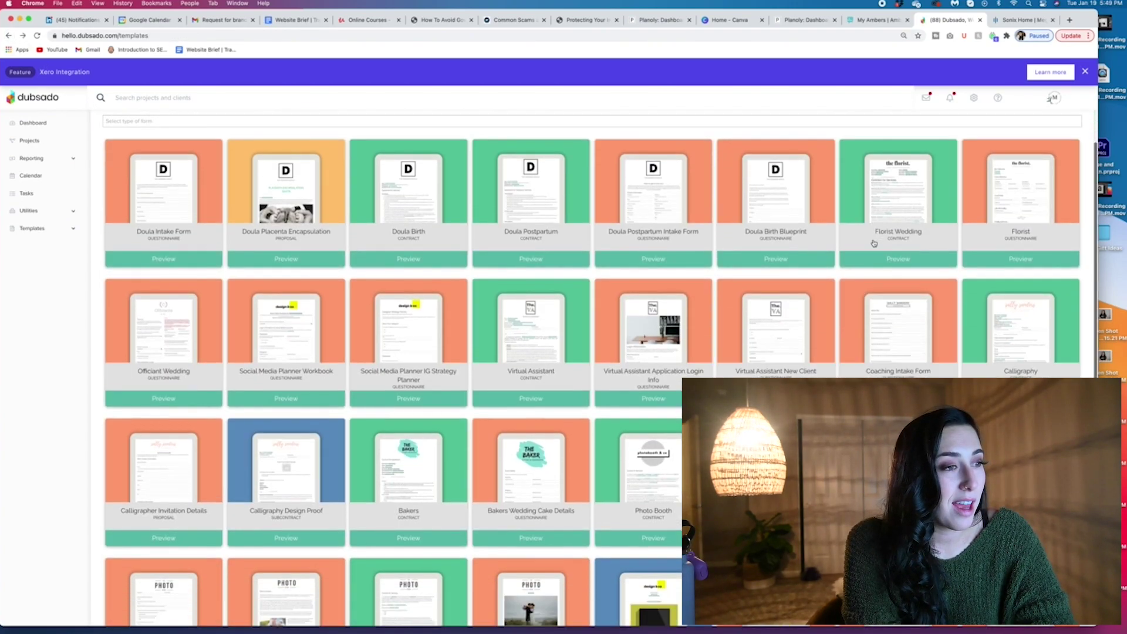
pyautogui.scroll(-3, 874, 243)
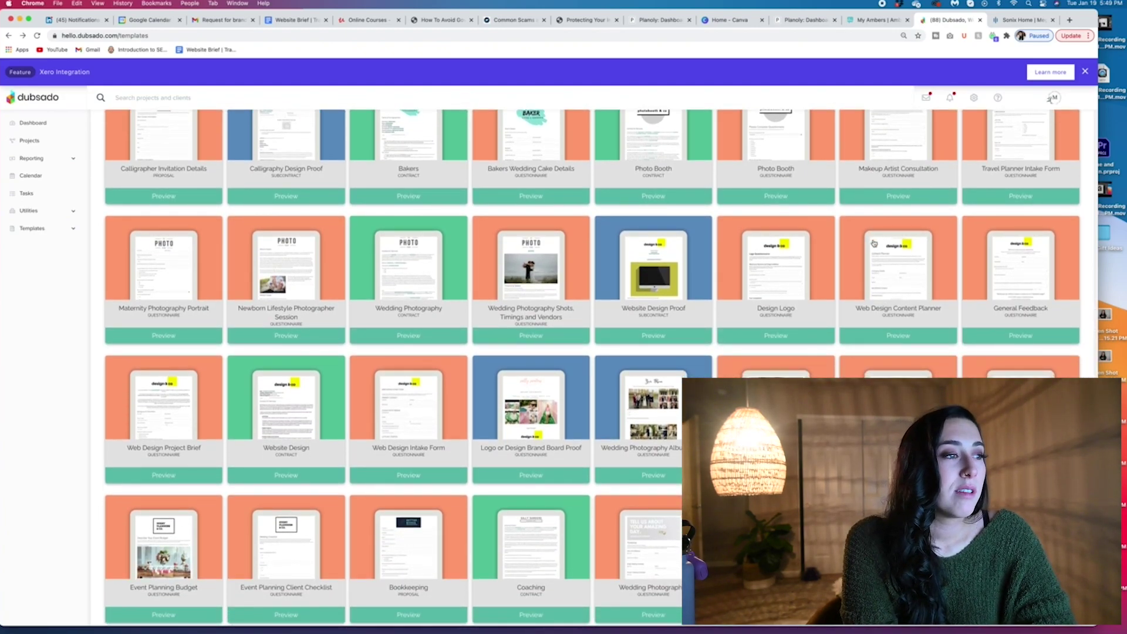
pyautogui.scroll(-5, 873, 243)
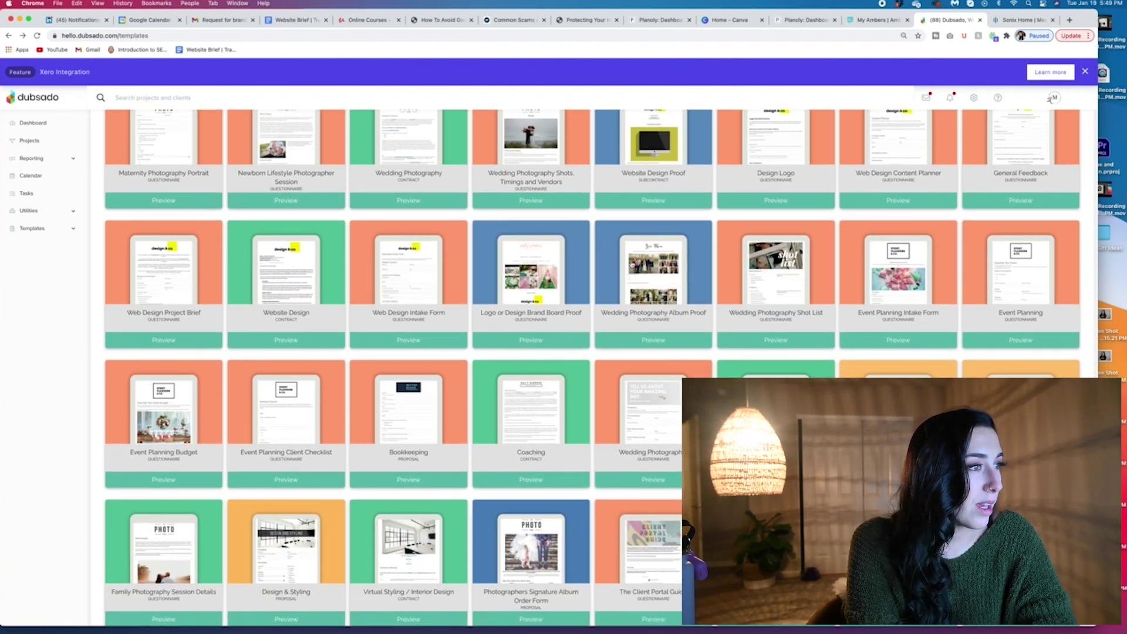
pyautogui.scroll(1, 573, 288)
pyautogui.click(532, 350)
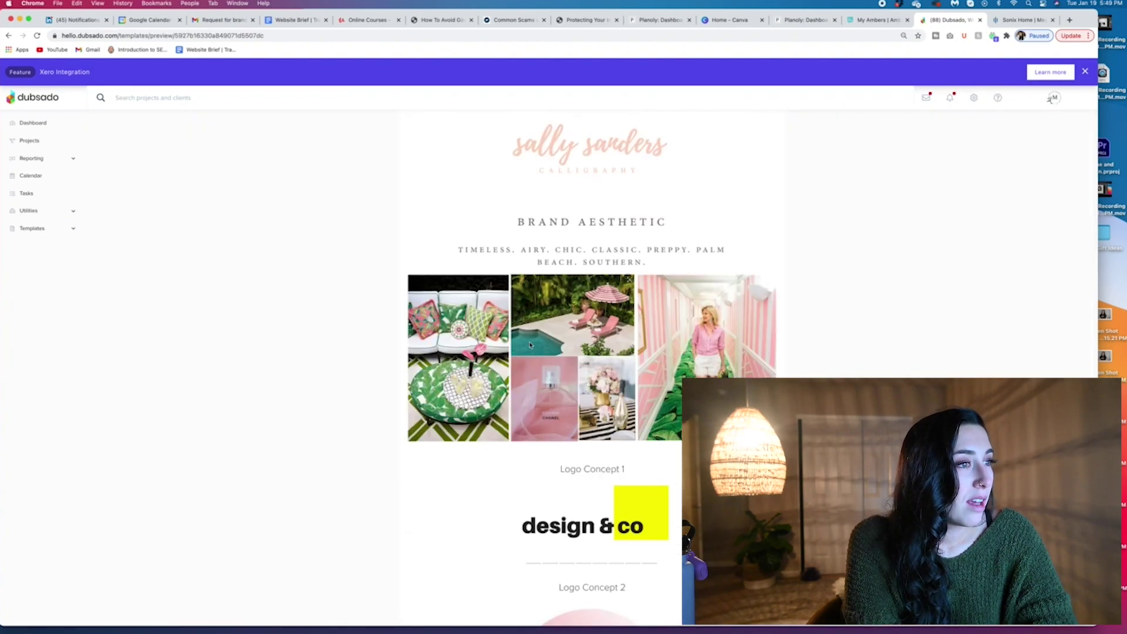
# Examine the brand aesthetic, logo concepts, pattern inspiration and feedback questions of the brand board proof, and return to the template library.
pyautogui.scroll(-4, 580, 343)
pyautogui.scroll(5, 579, 342)
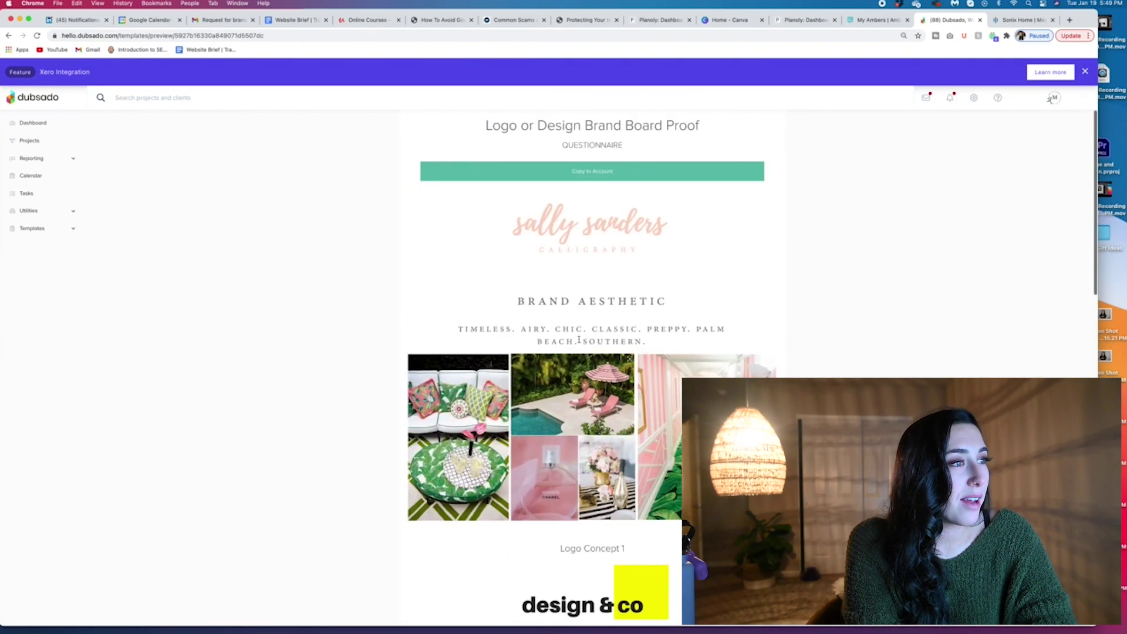
pyautogui.scroll(-15, 579, 343)
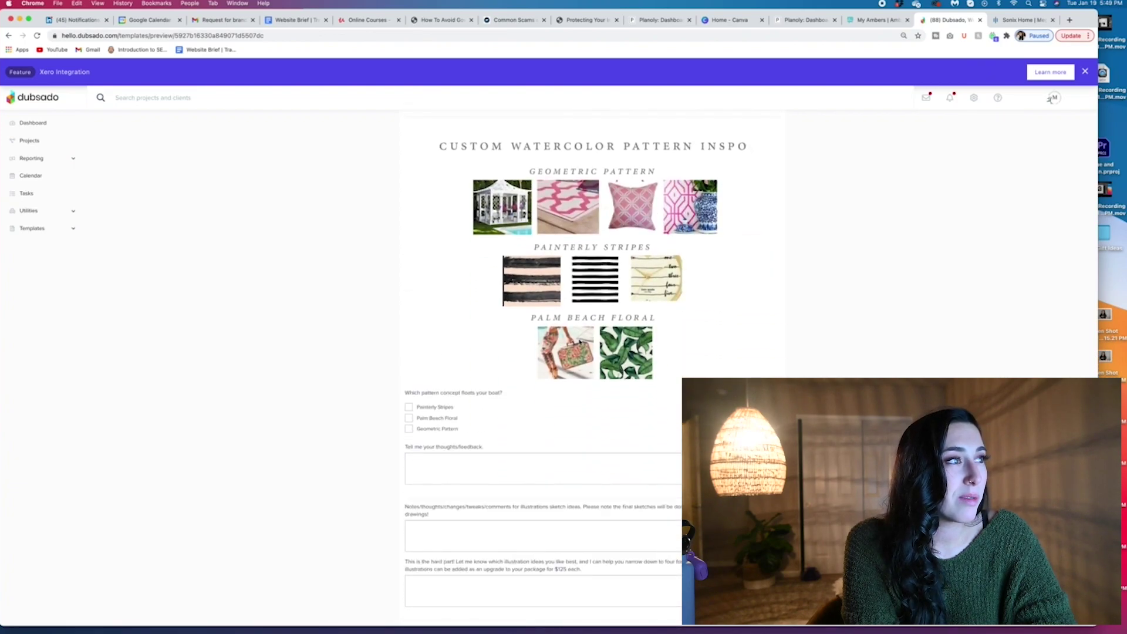
pyautogui.scroll(1, 579, 342)
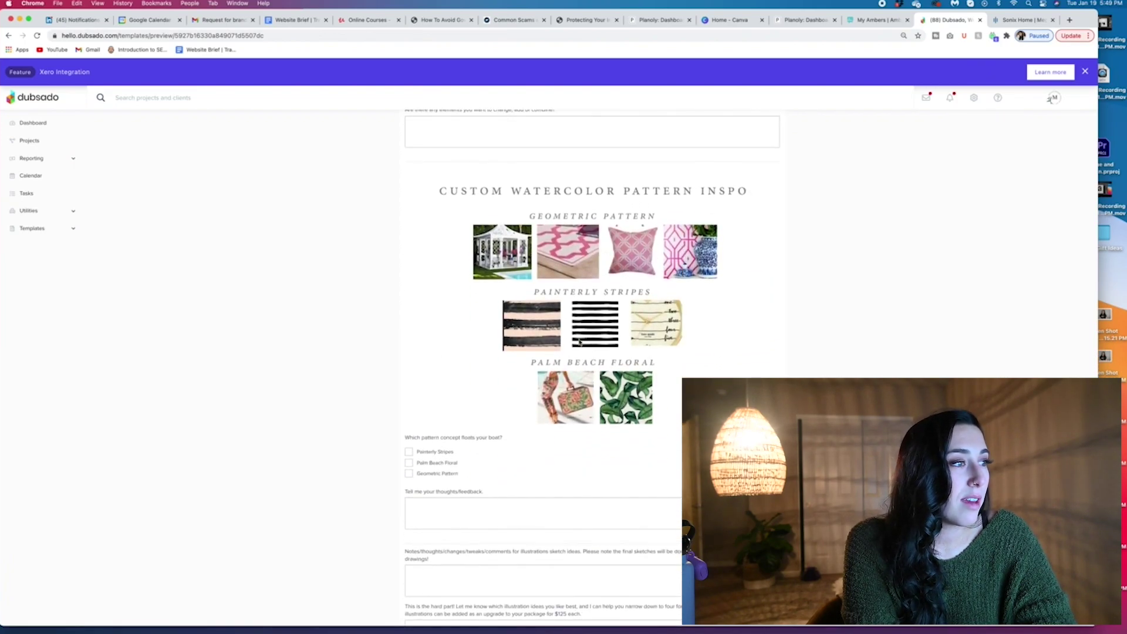
pyautogui.scroll(-1, 579, 342)
pyautogui.scroll(12, 579, 342)
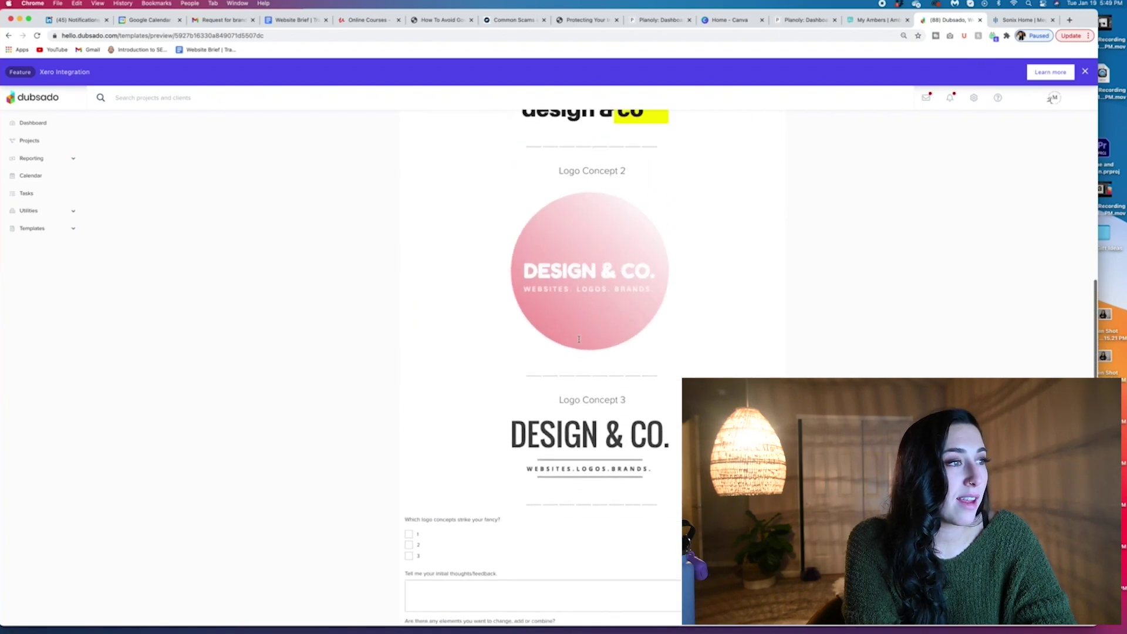
pyautogui.scroll(1, 579, 339)
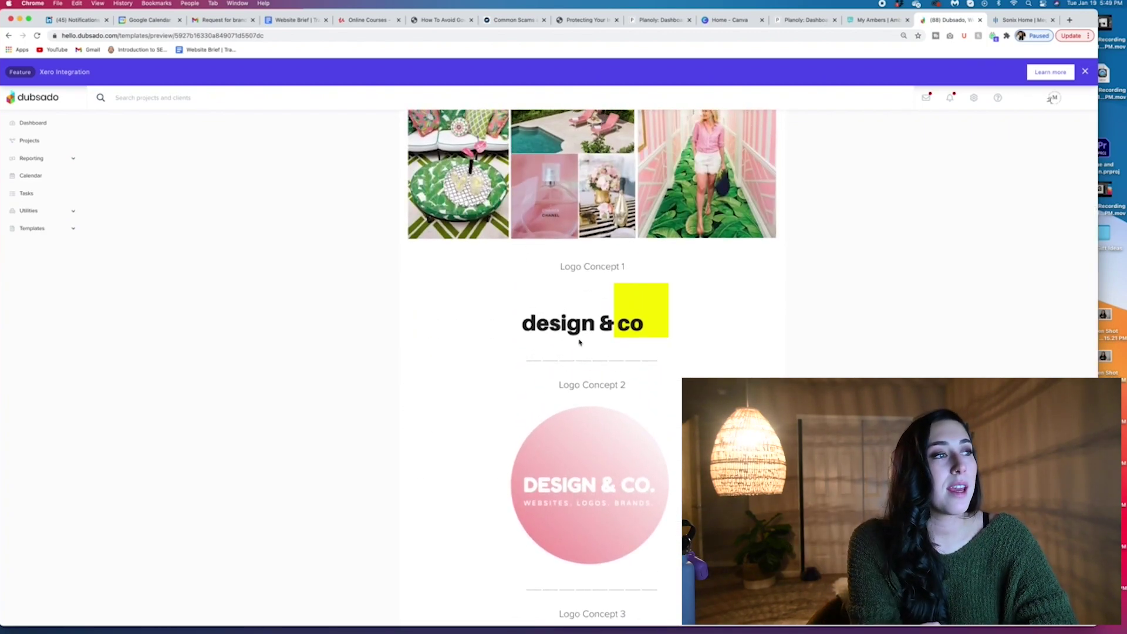
pyautogui.scroll(7, 579, 342)
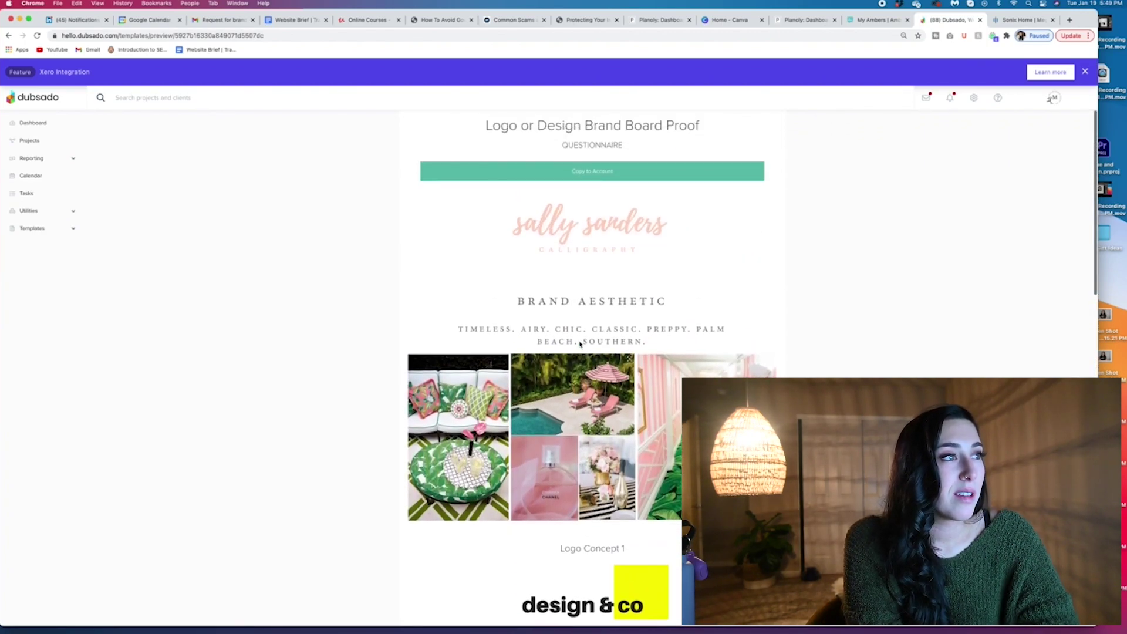
pyautogui.scroll(-1, 425, 247)
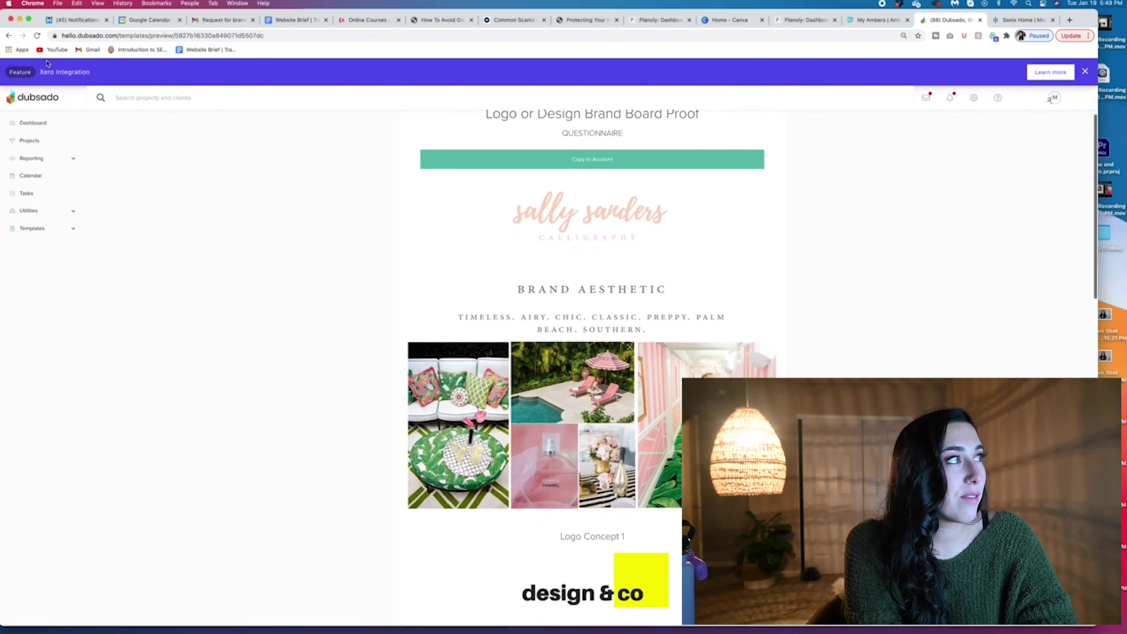
pyautogui.click(10, 36)
# Filter the template library by the Proposal form type.
pyautogui.scroll(-2, 572, 190)
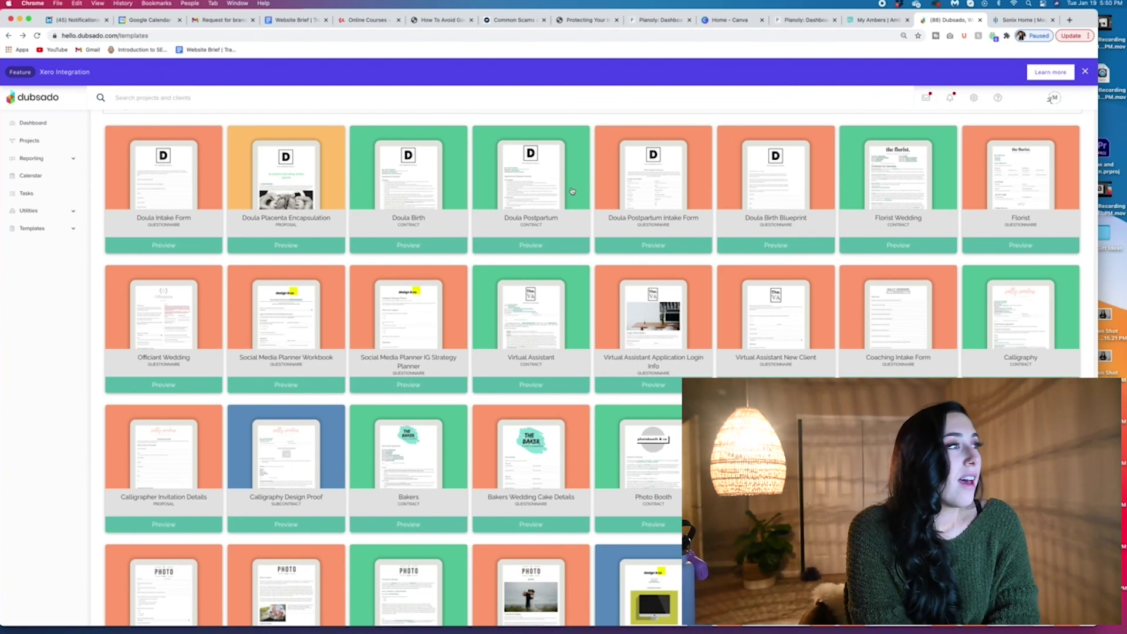
pyautogui.scroll(3, 442, 190)
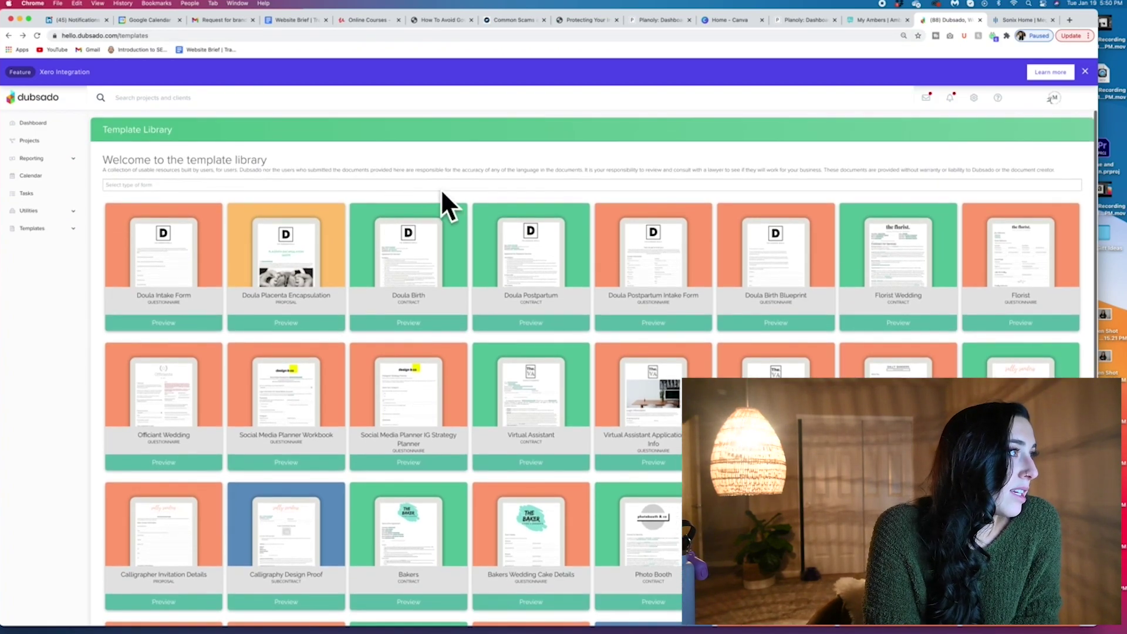
pyautogui.click(215, 184)
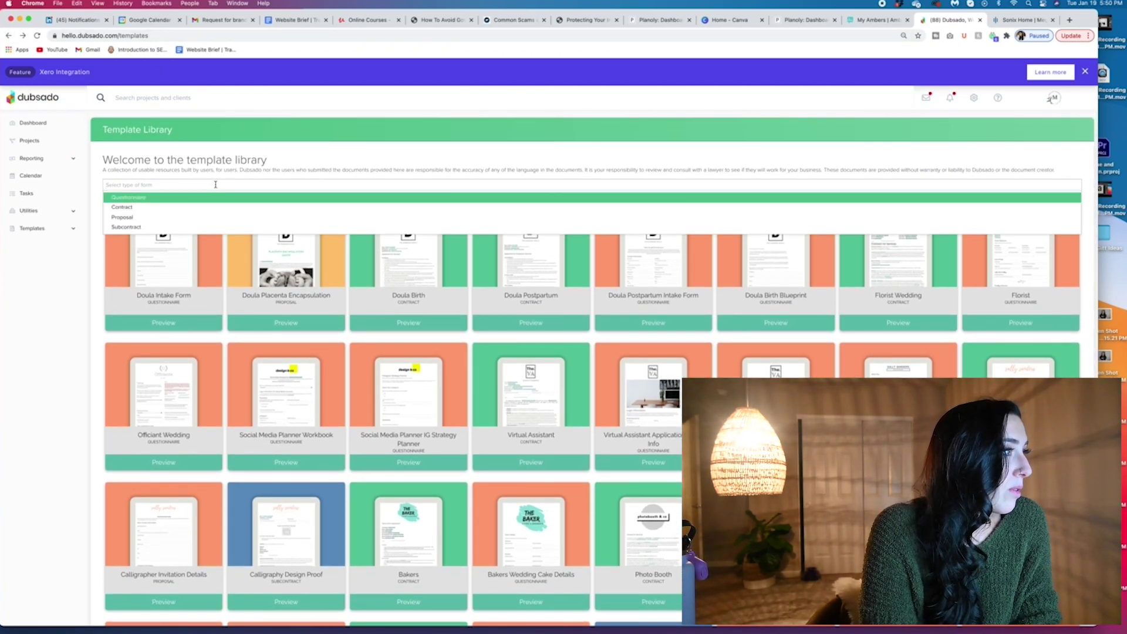
pyautogui.click(143, 217)
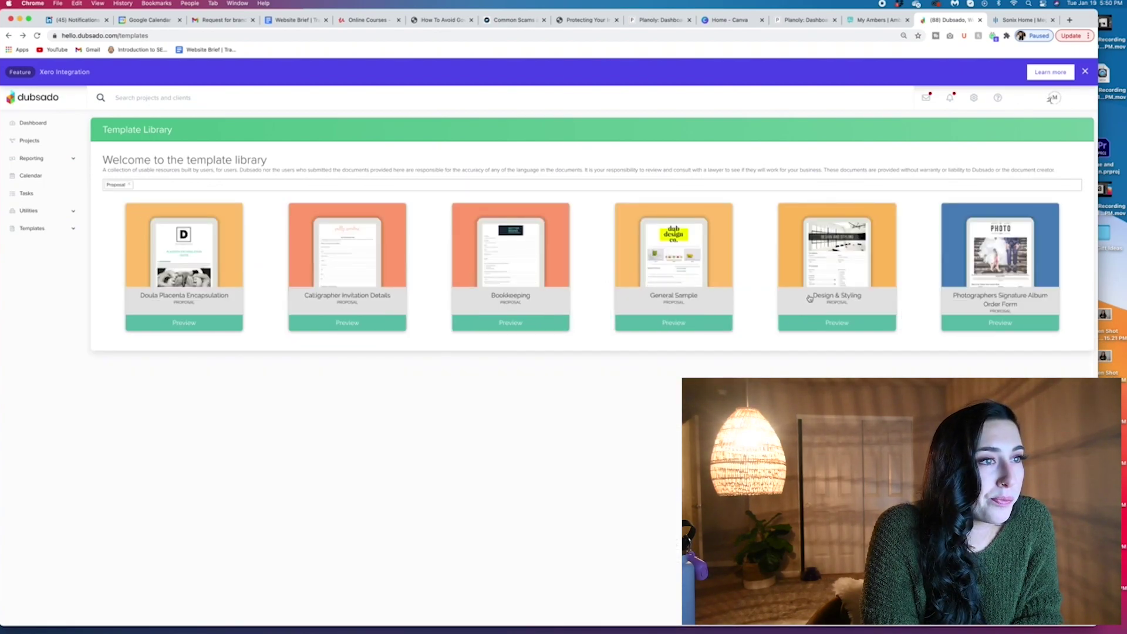
# Preview the General Sample proposal and examine its package placeholders and the Optional Add ons section.
pyautogui.click(678, 323)
pyautogui.scroll(-3, 678, 323)
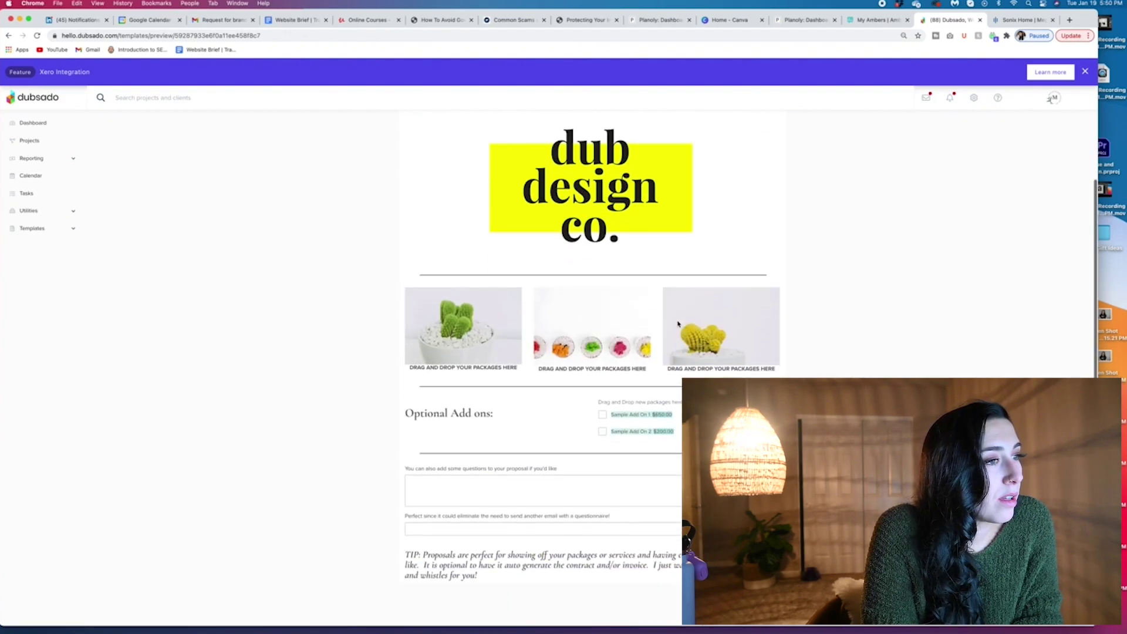
pyautogui.moveTo(453, 413); pyautogui.dragTo(493, 411)
pyautogui.click(493, 411)
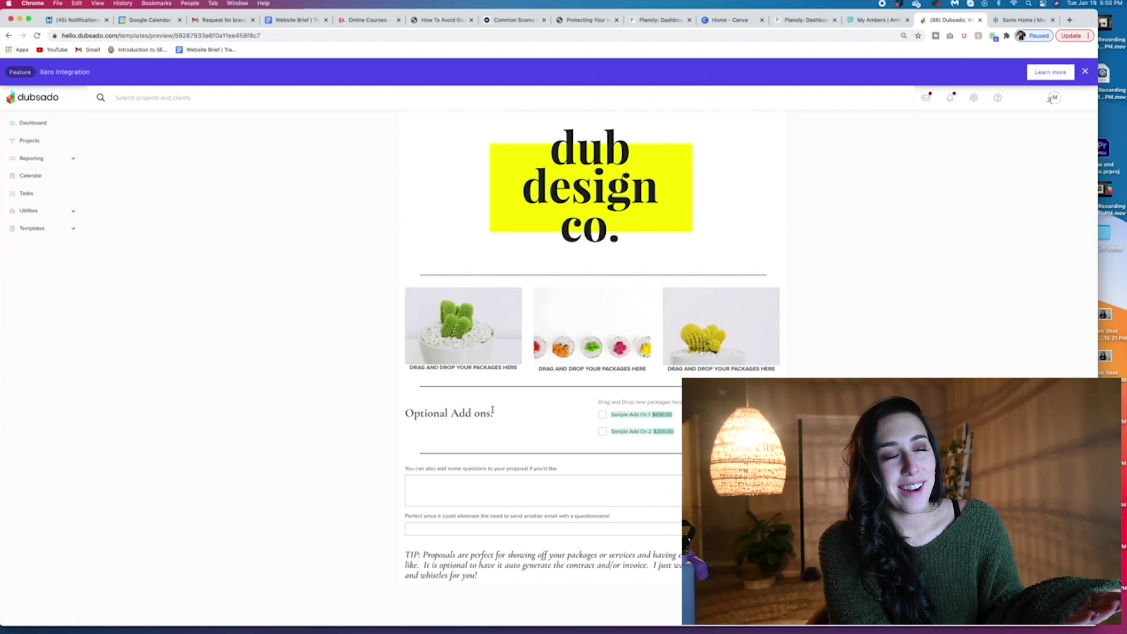
pyautogui.moveTo(450, 413); pyautogui.dragTo(405, 413)
pyautogui.click(496, 413)
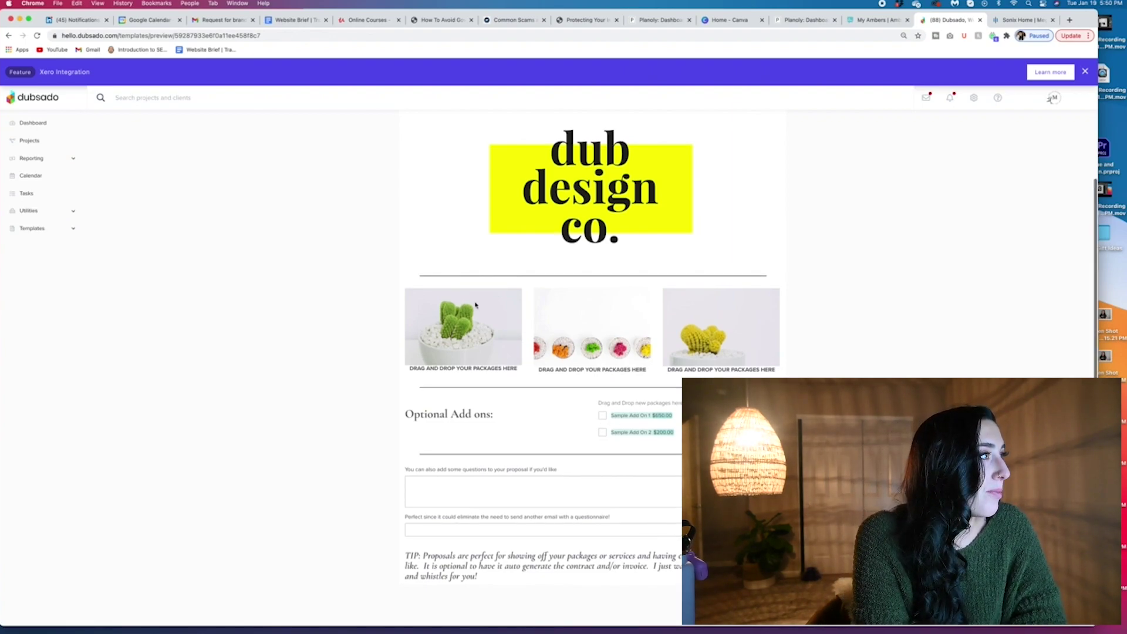
# Go back to the account's Forms list and look through the saved proposals from start to end.
pyautogui.click(8, 35)
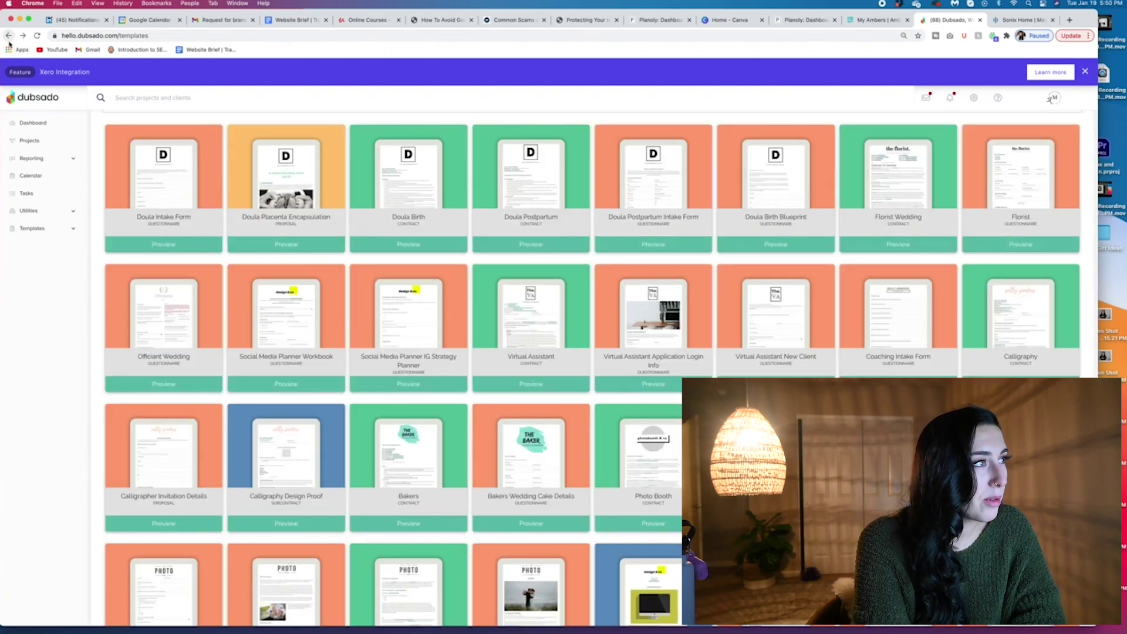
pyautogui.click(8, 35)
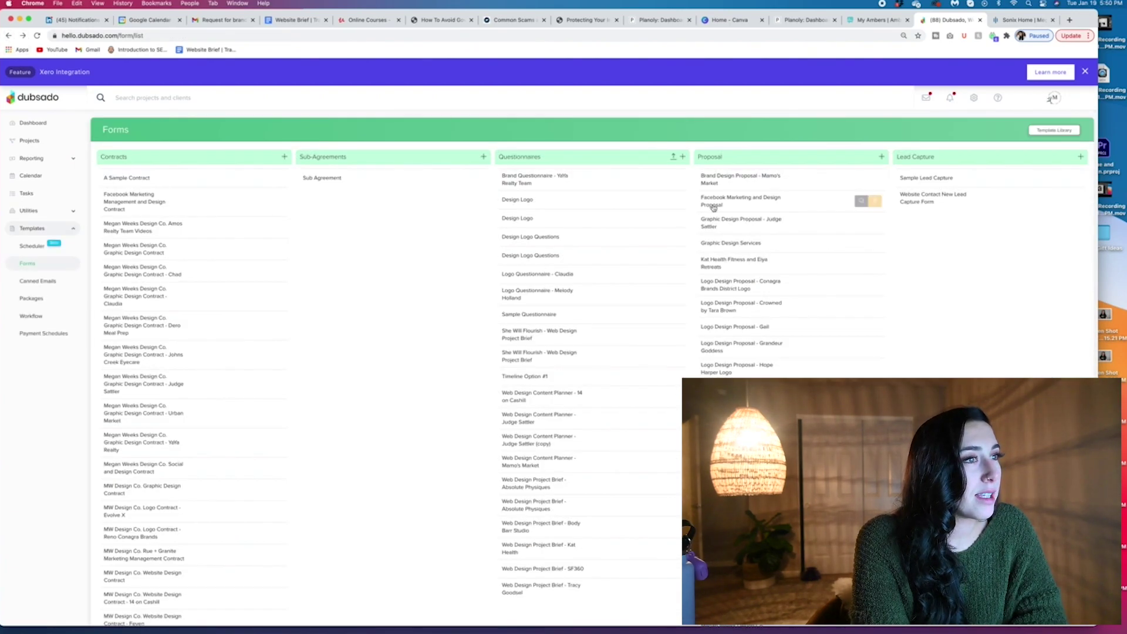
pyautogui.scroll(-3, 783, 261)
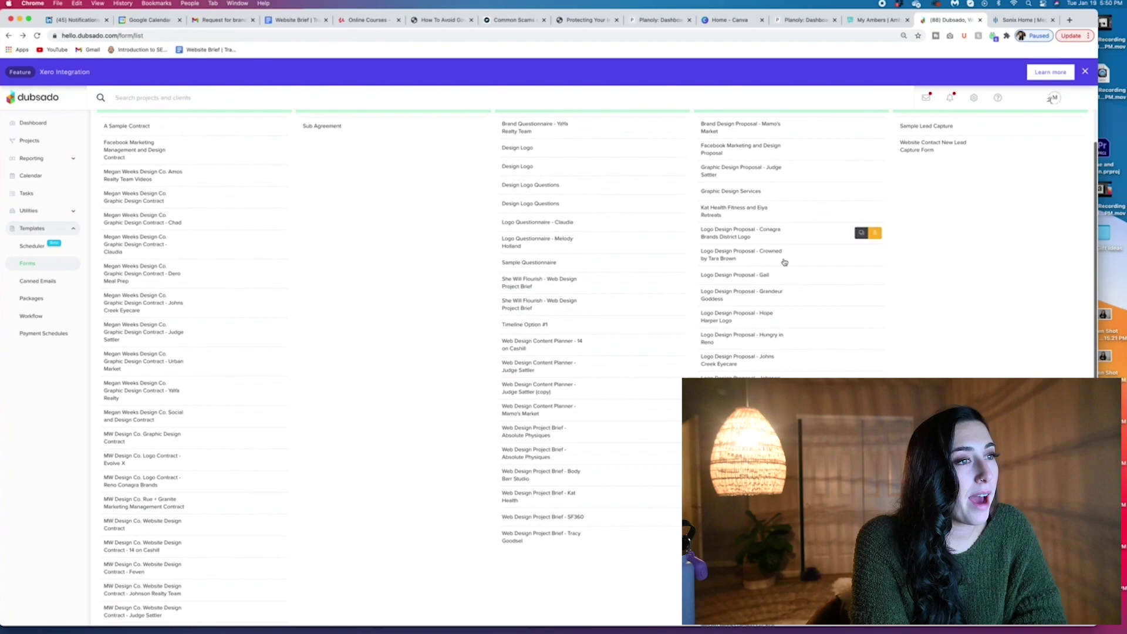
pyautogui.scroll(-3, 783, 262)
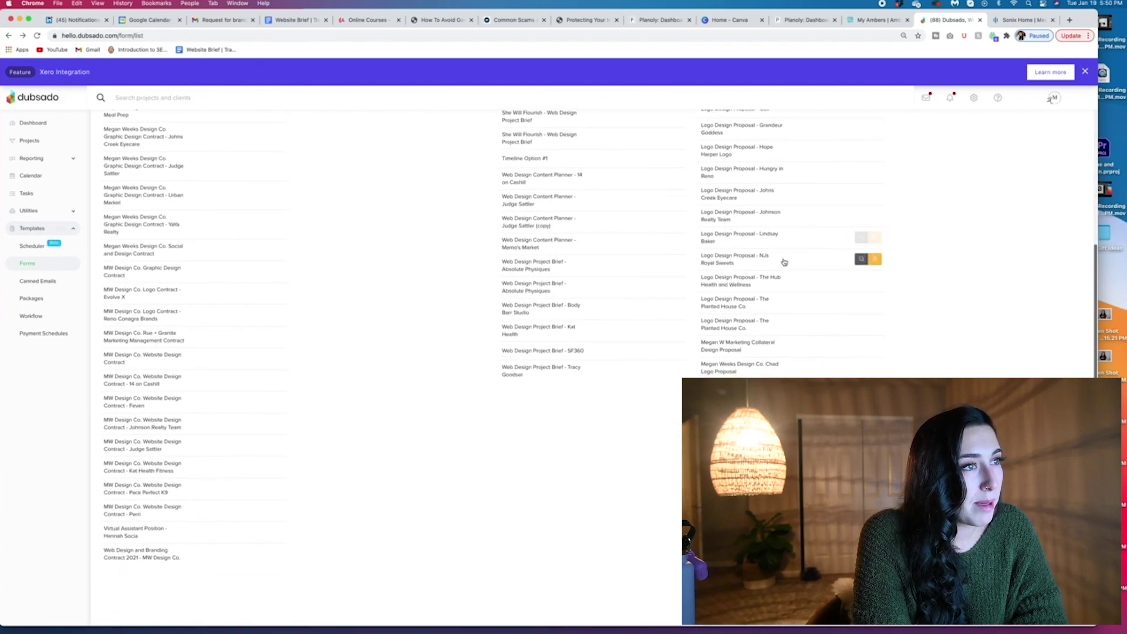
pyautogui.scroll(6, 784, 262)
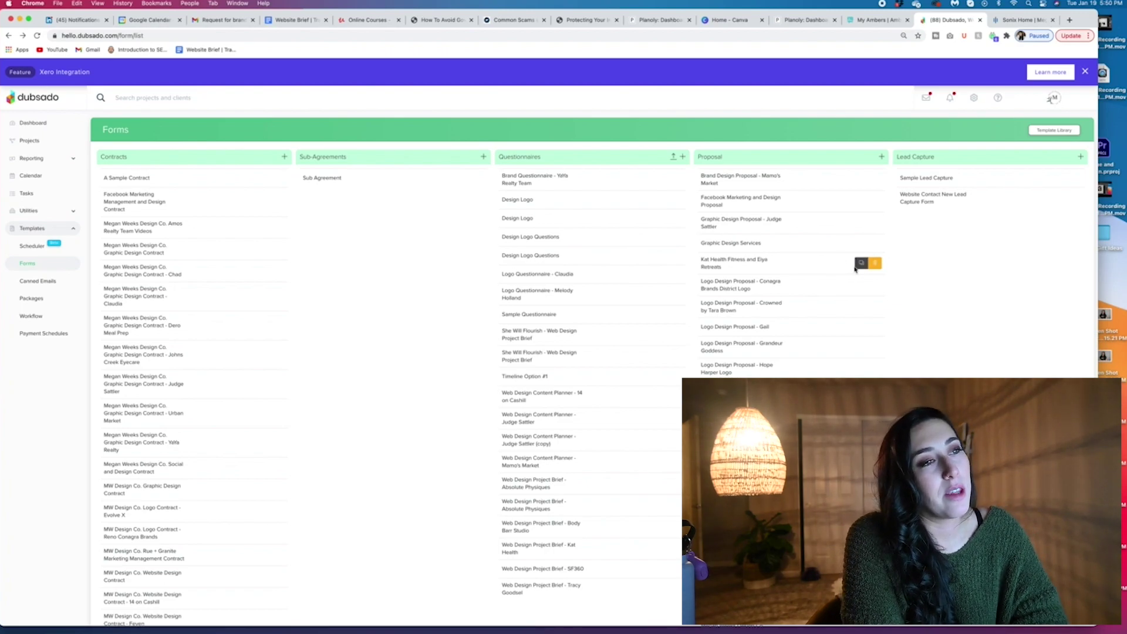
pyautogui.scroll(-6, 852, 293)
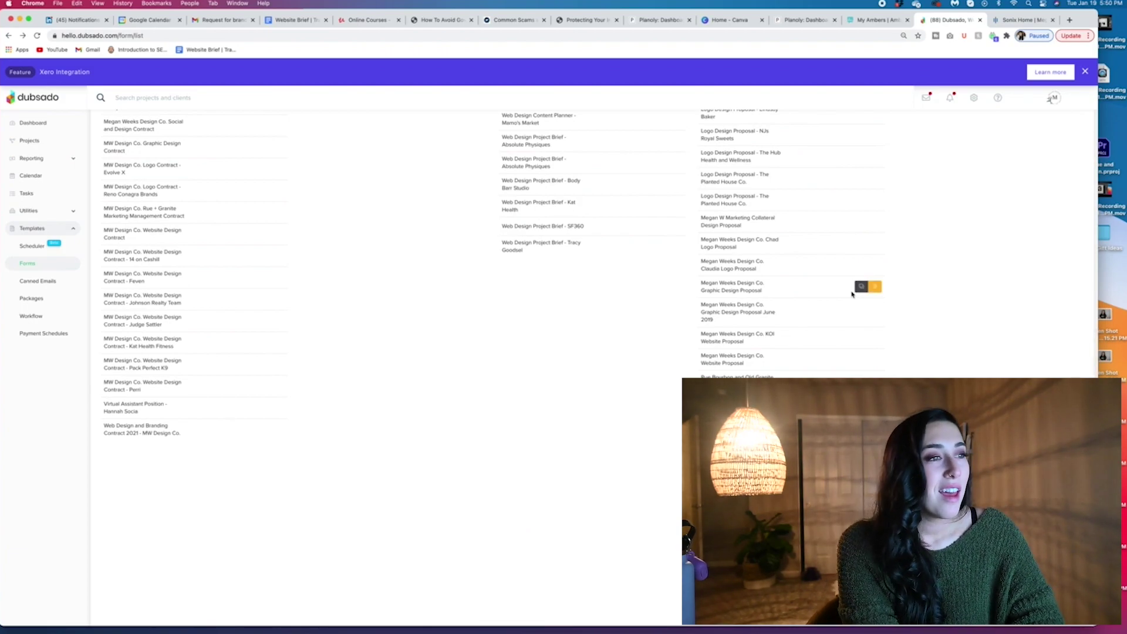
pyautogui.scroll(6, 842, 347)
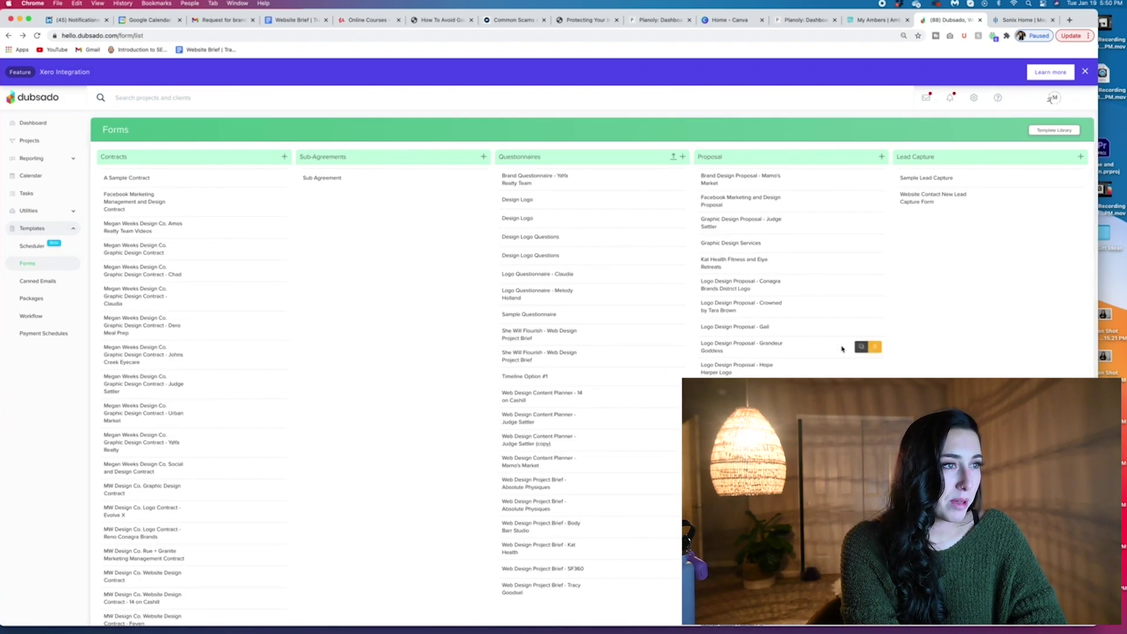
# Open the saved Crowned logo design proposal and examine its introductory letter, What You'll Get images and package details.
pyautogui.click(741, 306)
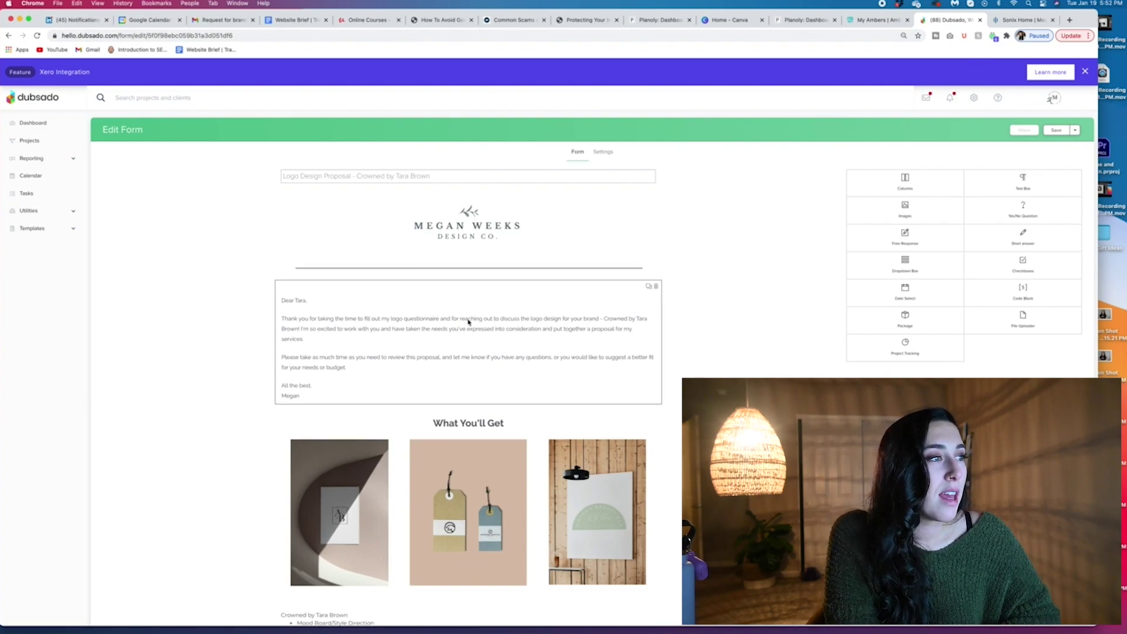
pyautogui.scroll(-1, 463, 321)
pyautogui.scroll(-3, 455, 321)
pyautogui.scroll(4, 455, 321)
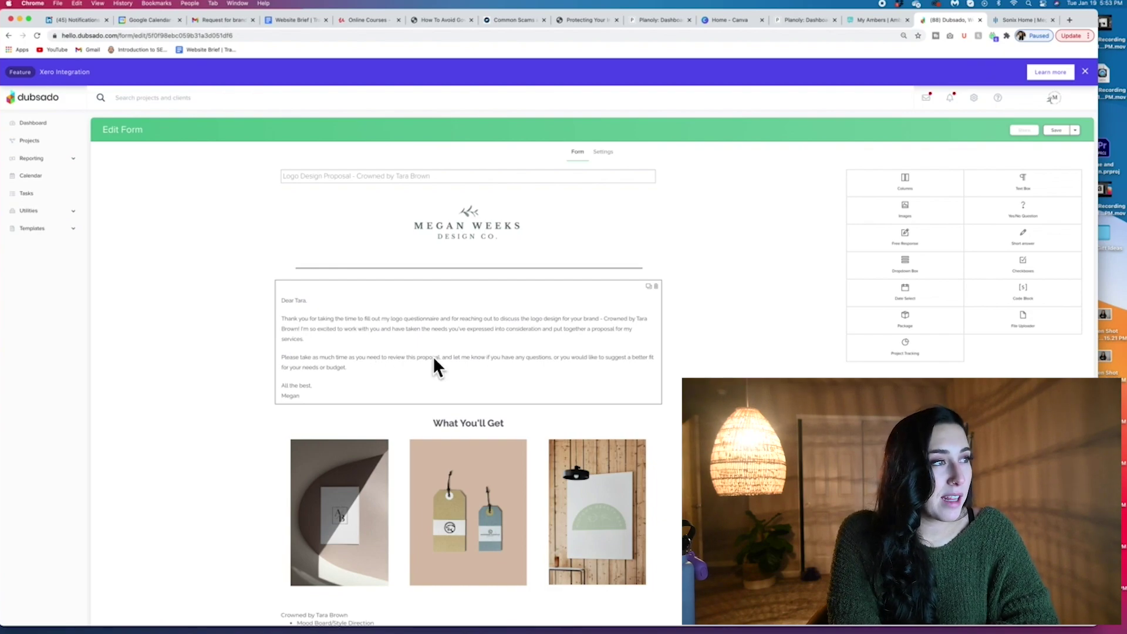
pyautogui.scroll(-3, 554, 390)
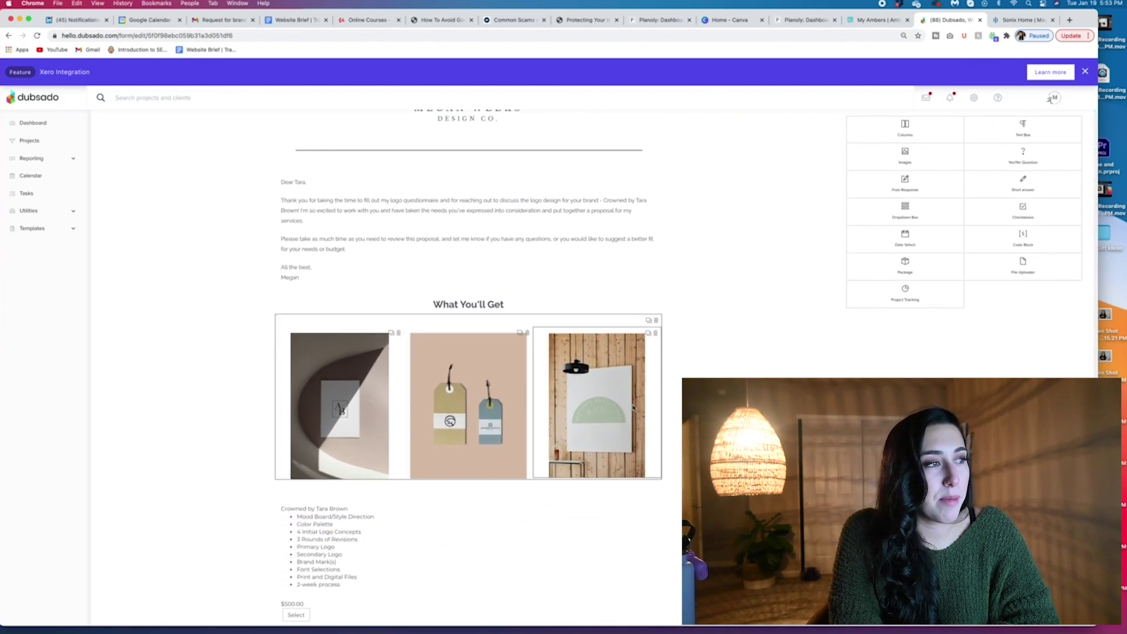
pyautogui.scroll(-2, 456, 412)
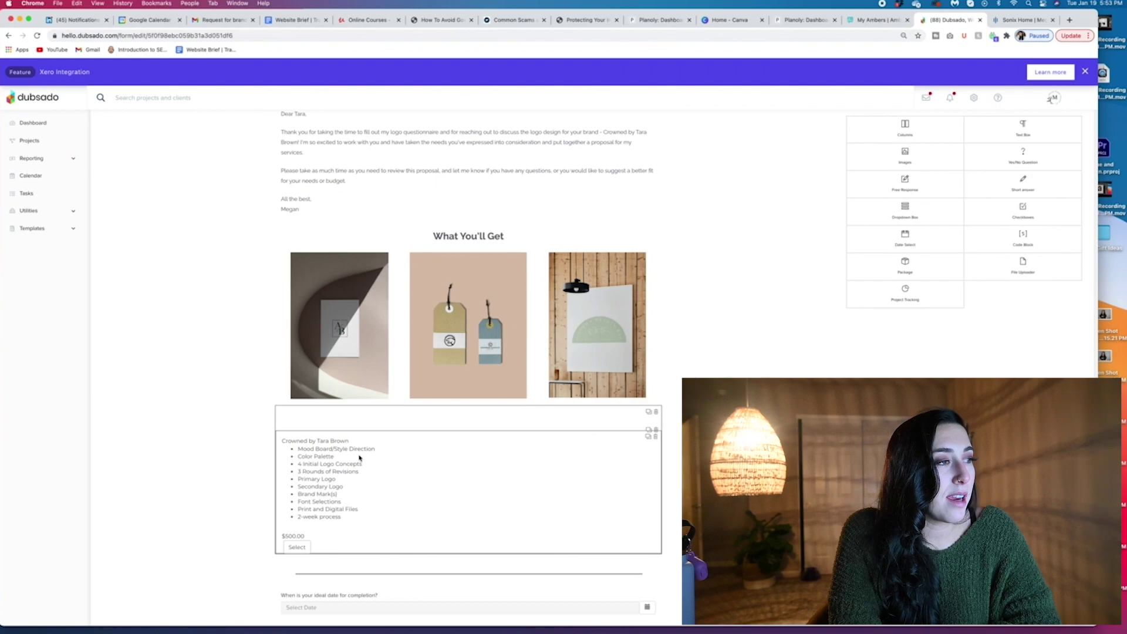
# Choose the $500.00 Crowned package for the proposal's package block and close the package settings.
pyautogui.click(616, 446)
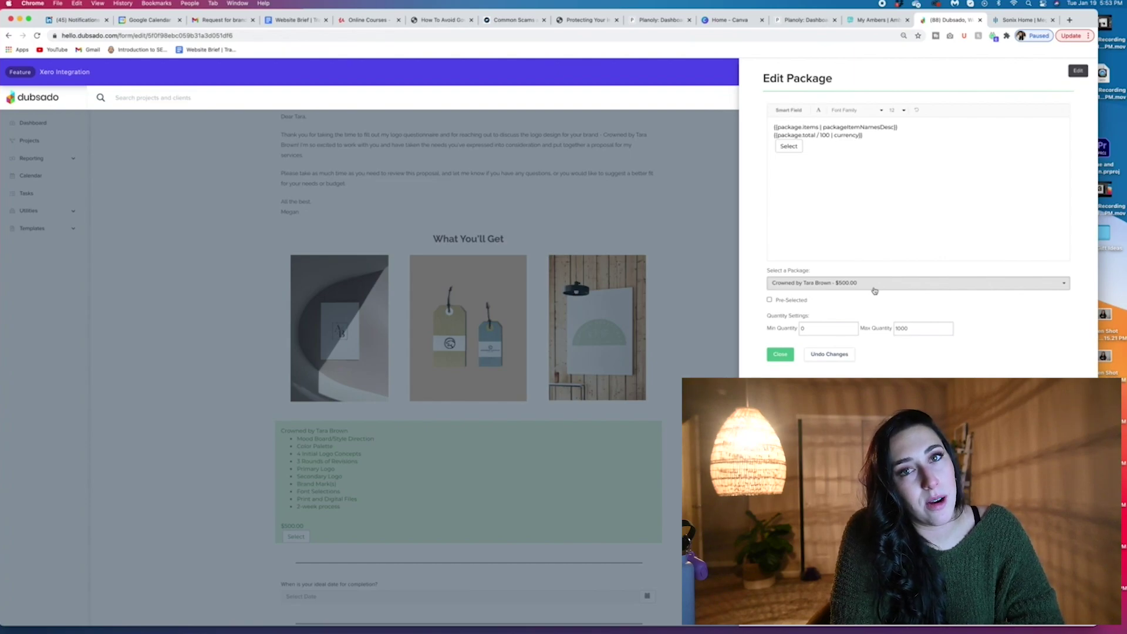
pyautogui.click(839, 284)
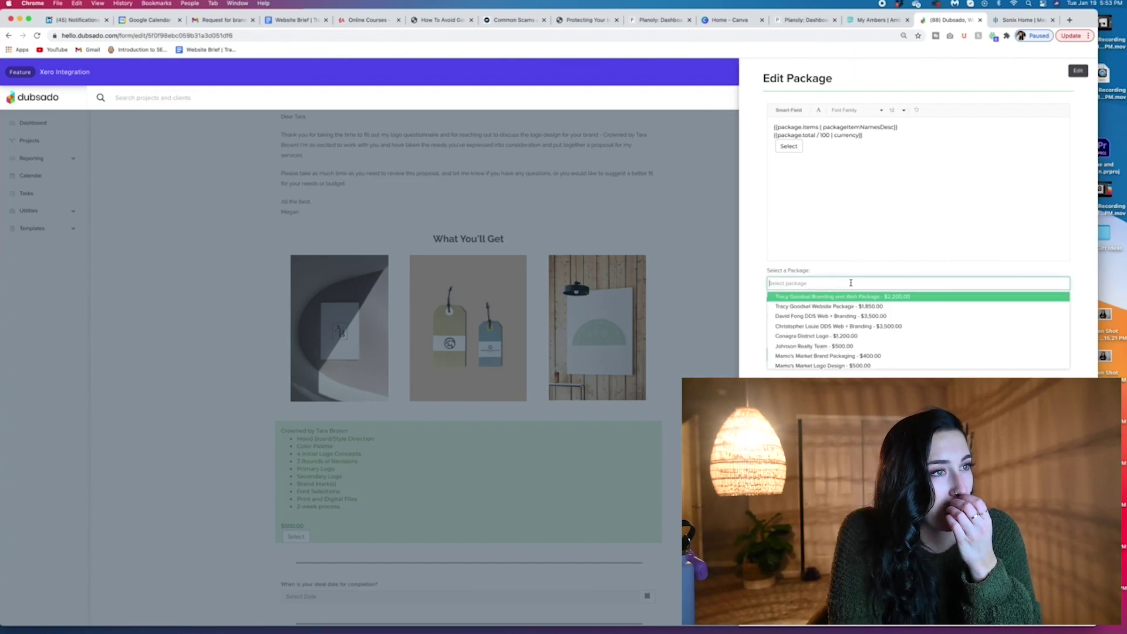
pyautogui.write('Crowned')
pyautogui.press('Return')
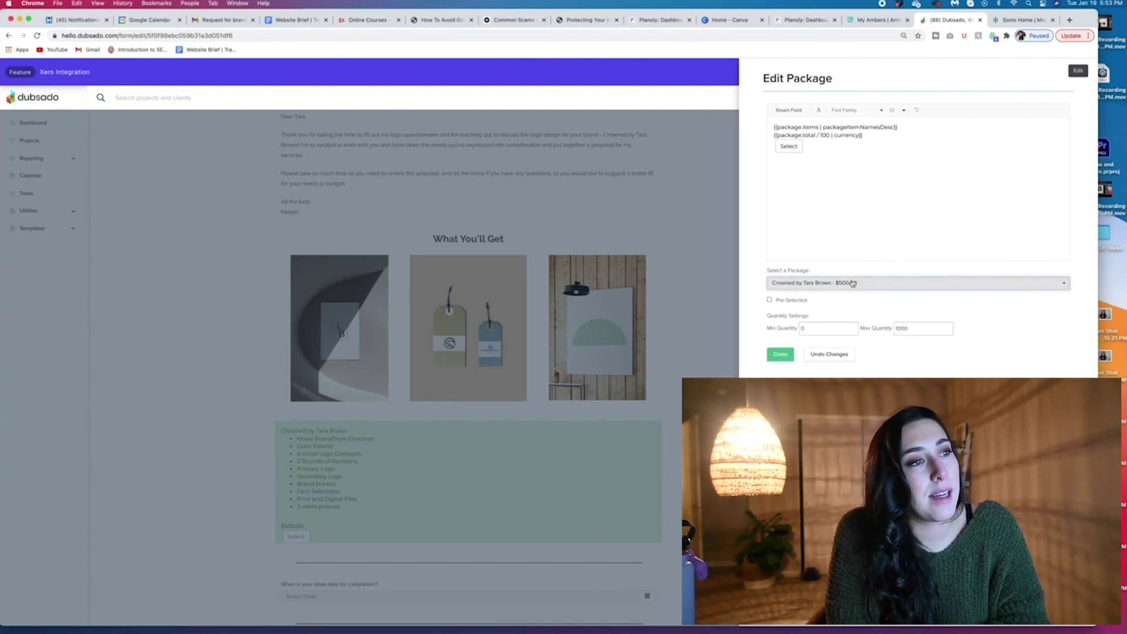
pyautogui.click(782, 353)
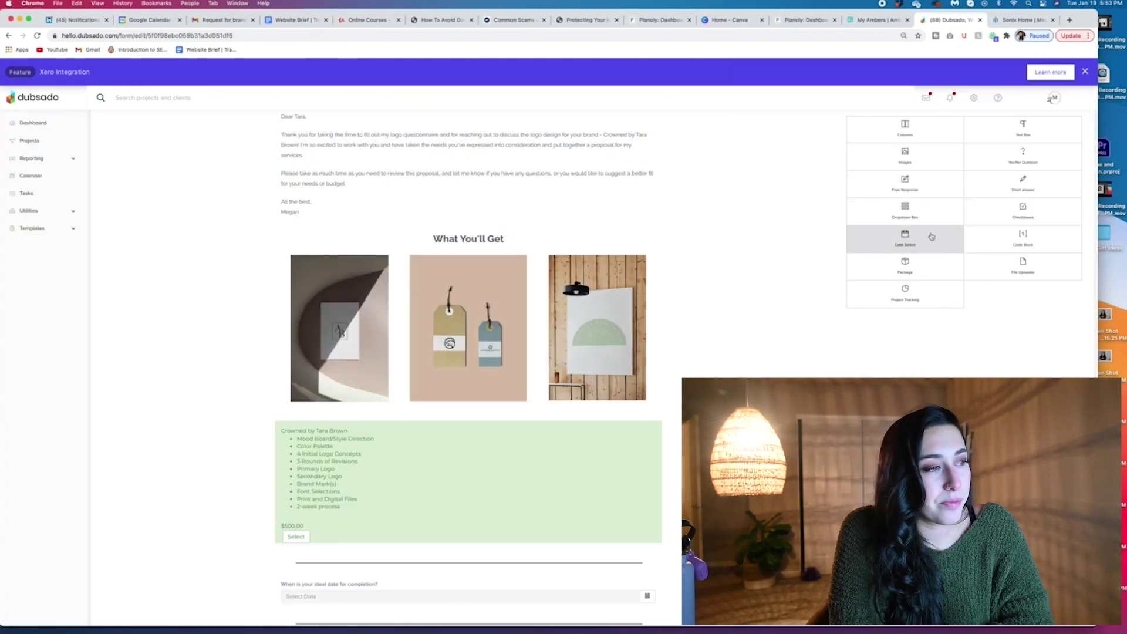
# Insert the package's Item Names & Descriptions smart field on its own line in the proposal's package block text.
pyautogui.click(377, 463)
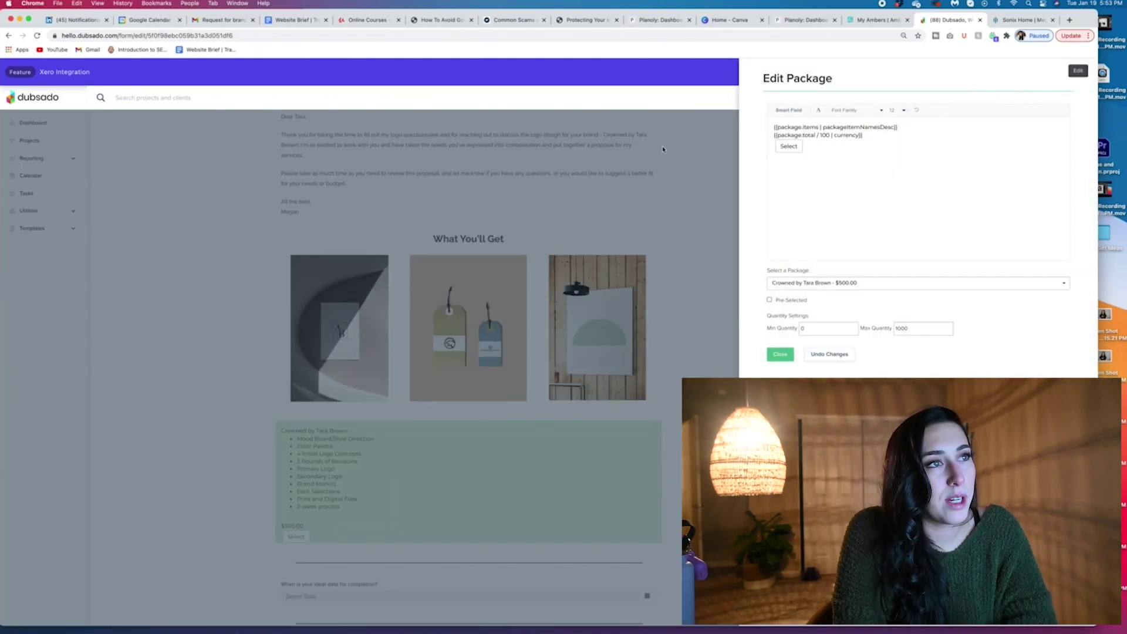
pyautogui.click(900, 128)
pyautogui.press('super+BackSpace')
pyautogui.click(798, 112)
pyautogui.click(944, 124)
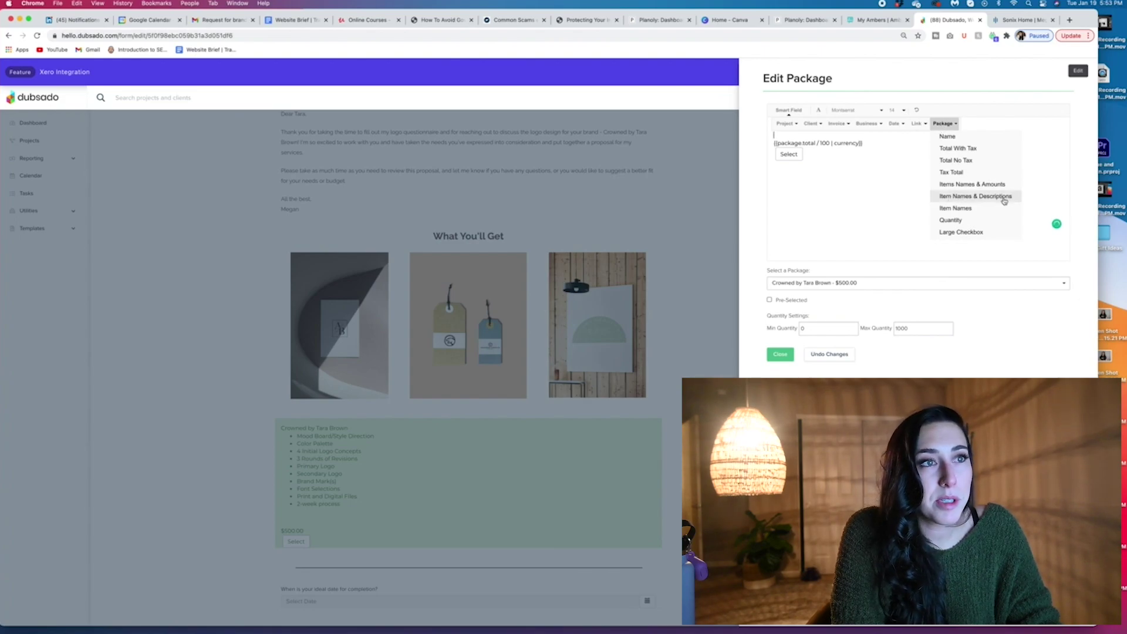
pyautogui.click(974, 197)
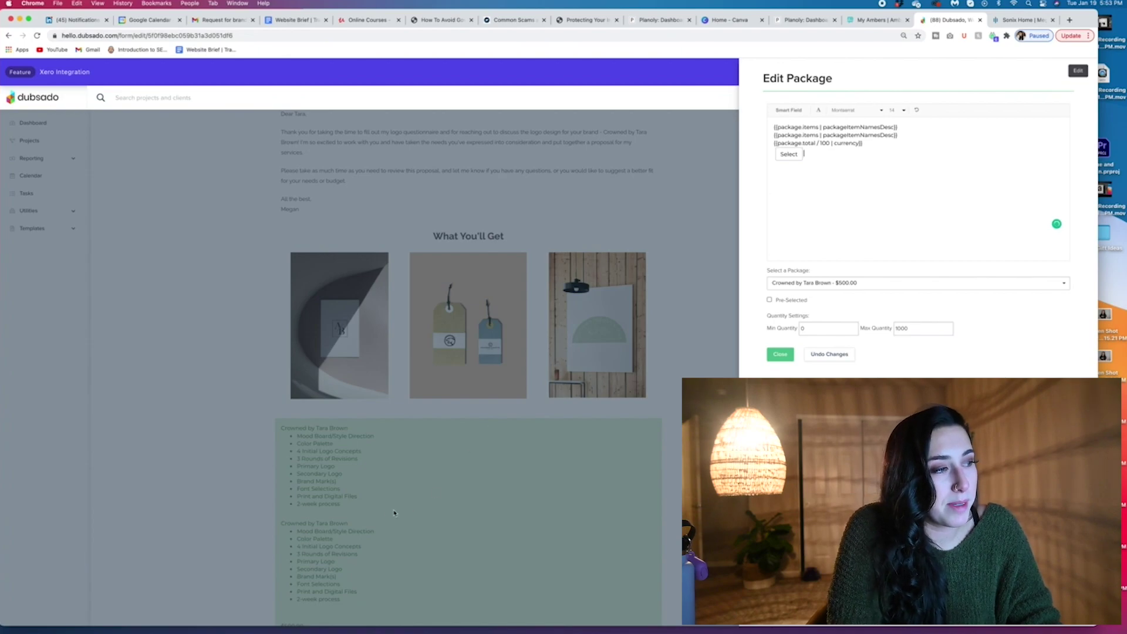
# Delete the duplicate item names and descriptions field from the package block and close its settings.
pyautogui.moveTo(898, 135); pyautogui.dragTo(772, 138)
pyautogui.press('BackSpace')
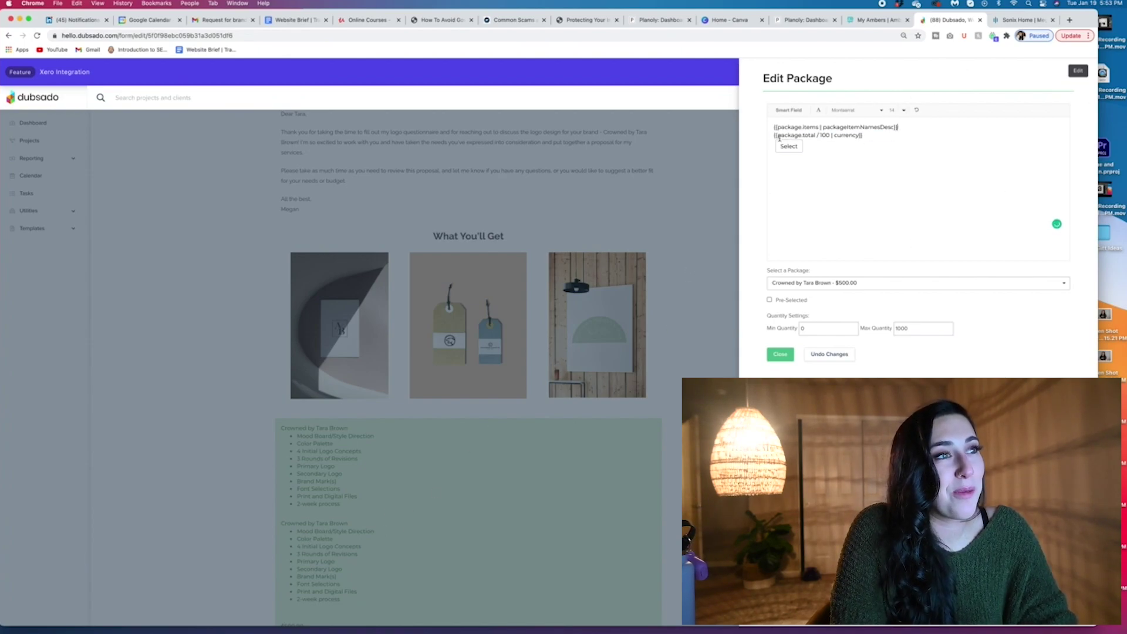
pyautogui.click(780, 353)
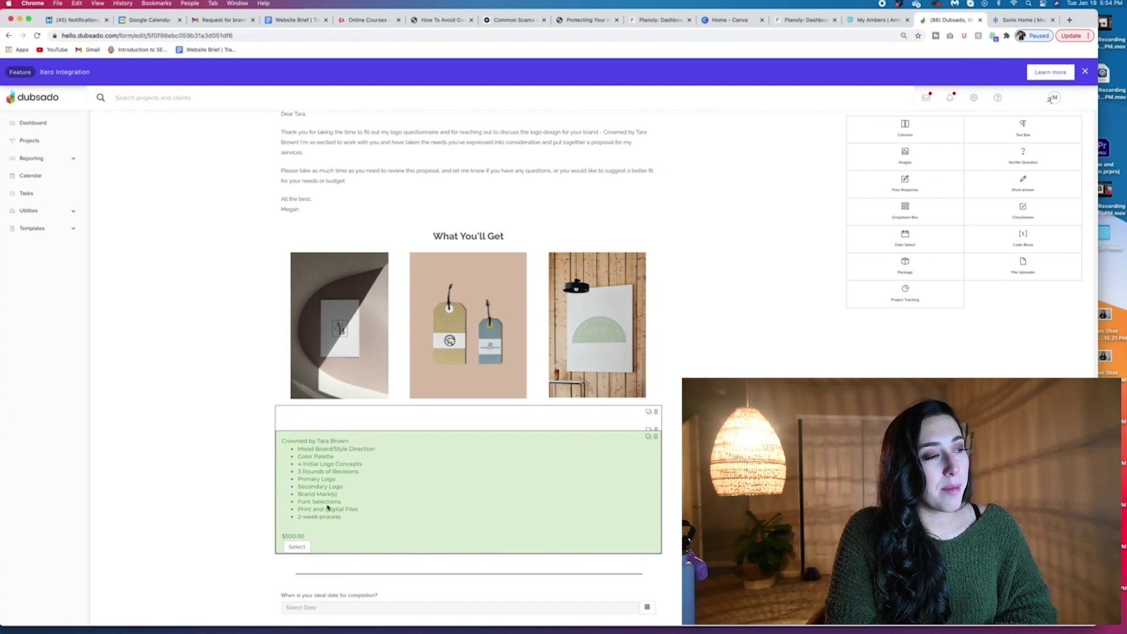
# Check the settings of the proposal's ideal completion date question and close them.
pyautogui.scroll(-1, 327, 507)
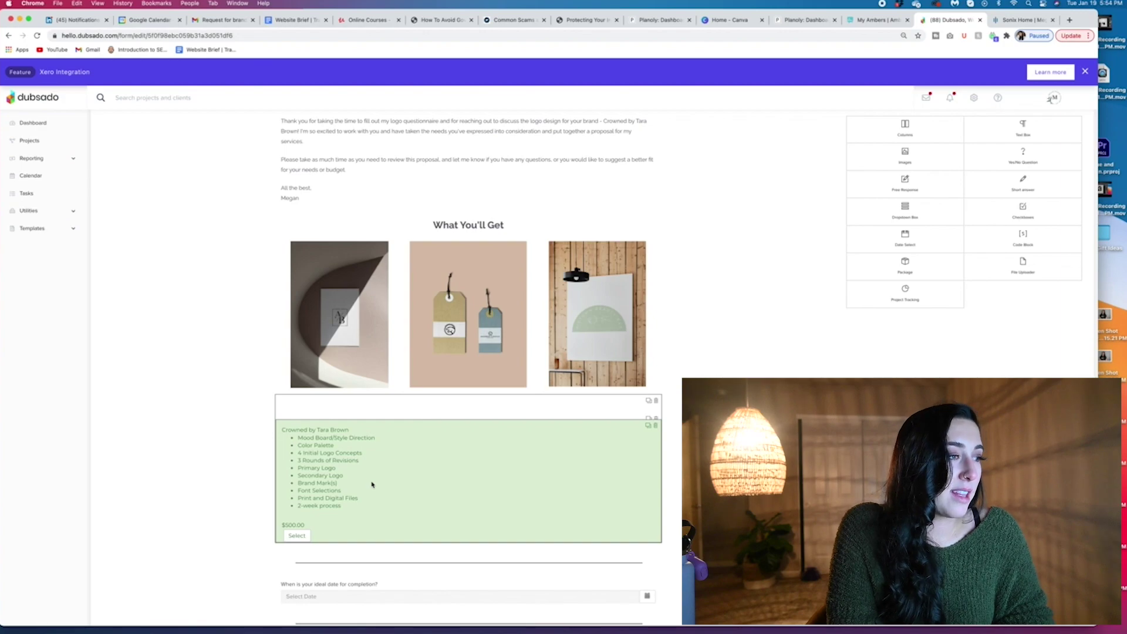
pyautogui.click(378, 585)
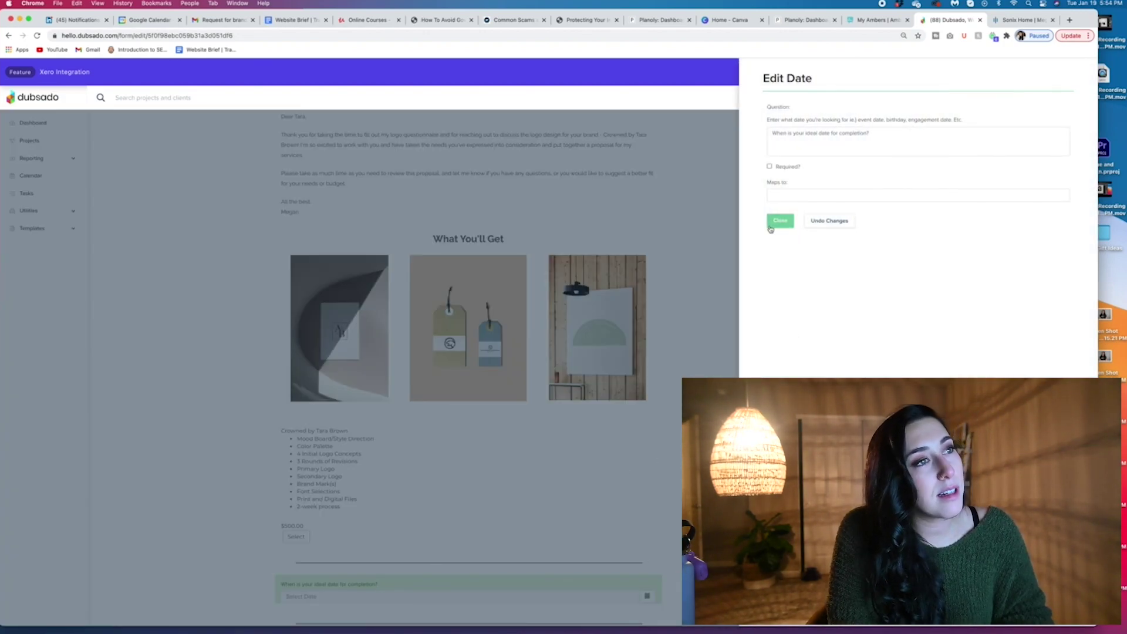
pyautogui.click(773, 226)
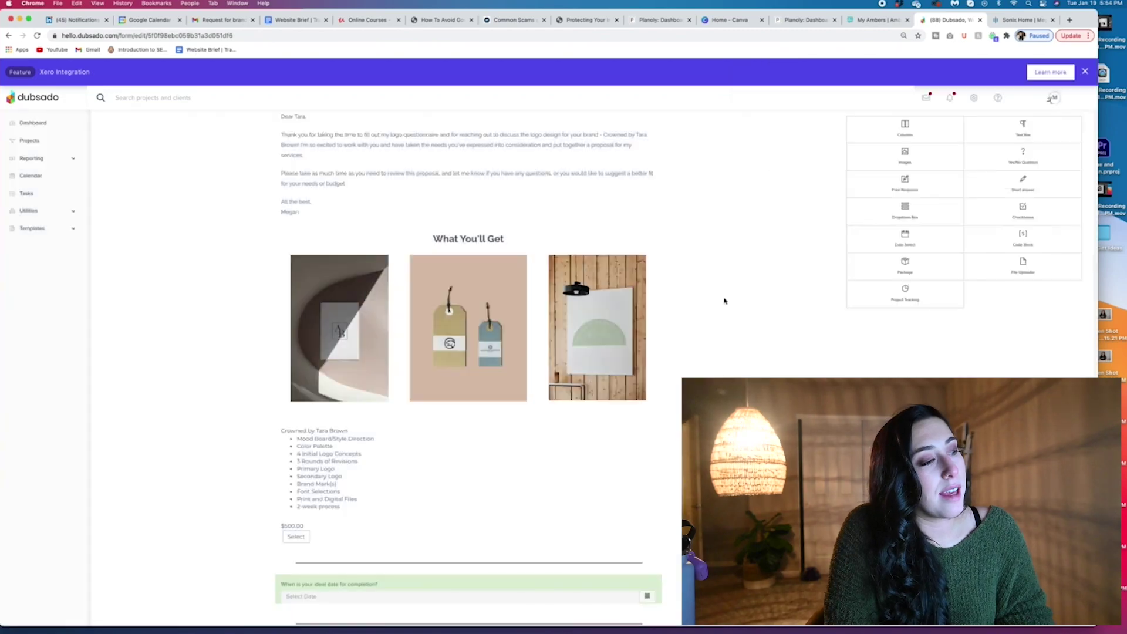
pyautogui.click(404, 599)
pyautogui.click(769, 223)
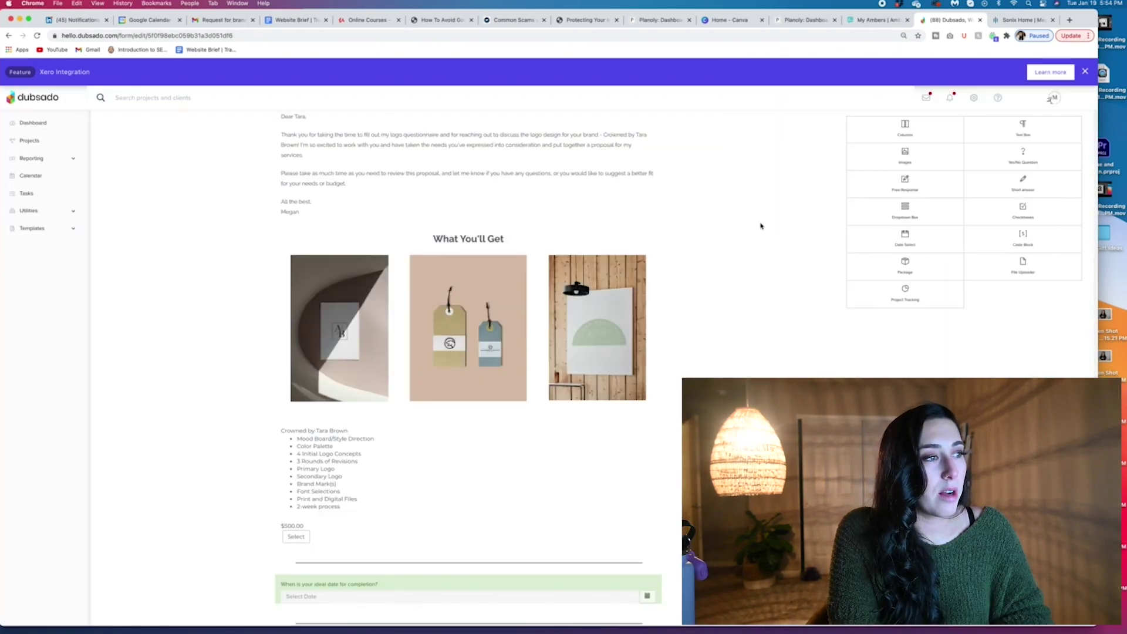
# Look over the logo design proposal once more, and save and close it.
pyautogui.scroll(5, 748, 229)
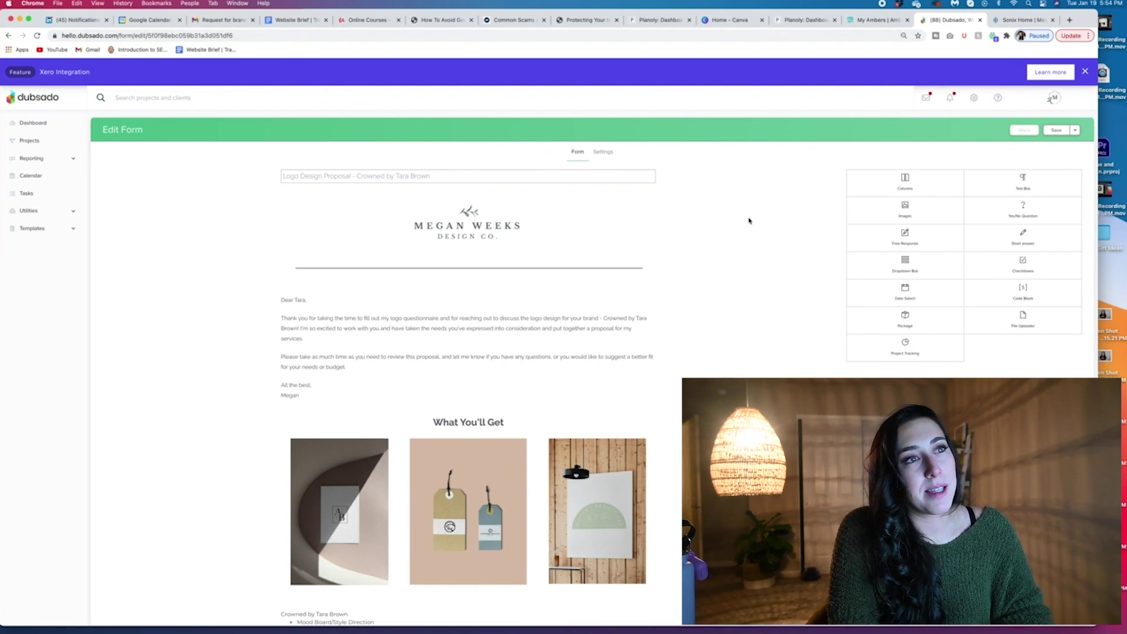
pyautogui.scroll(-3, 749, 221)
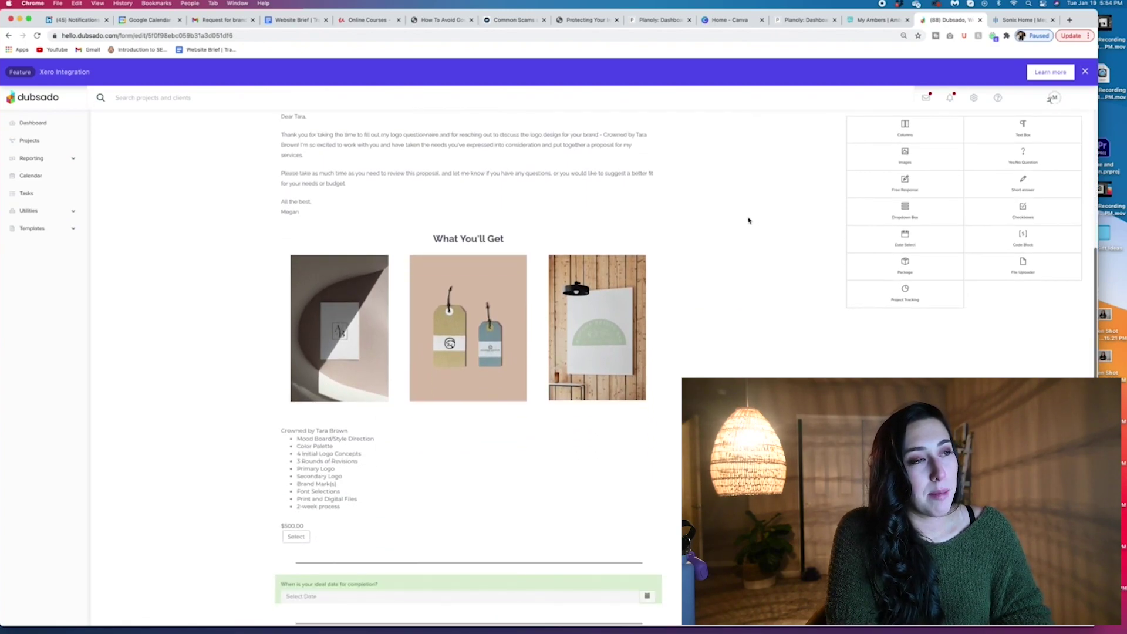
pyautogui.scroll(4, 749, 220)
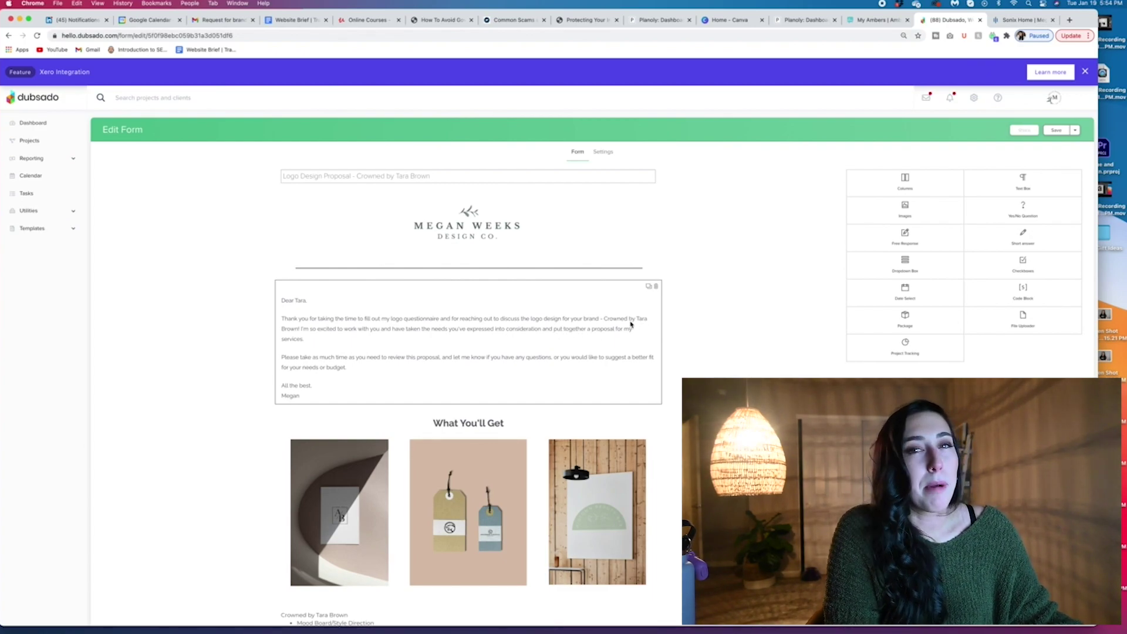
pyautogui.click(1075, 130)
pyautogui.click(1063, 144)
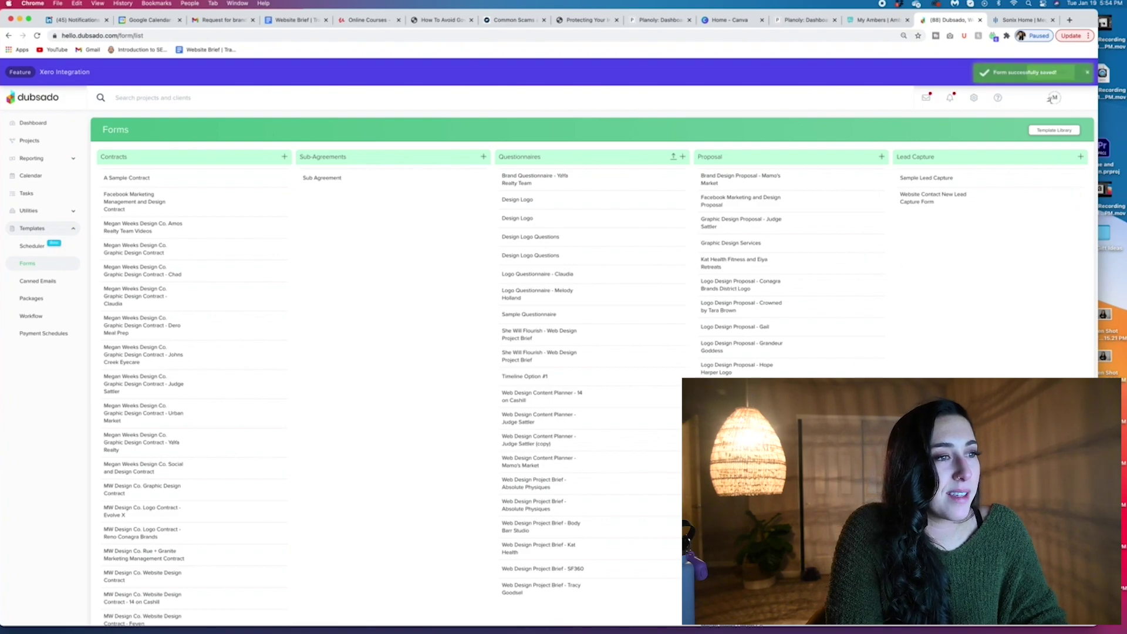
# Open the copied Website and Branding Proposal from the Forms list and examine its letter, What You'll Get images and Example Site Designs.
pyautogui.scroll(-6, 851, 328)
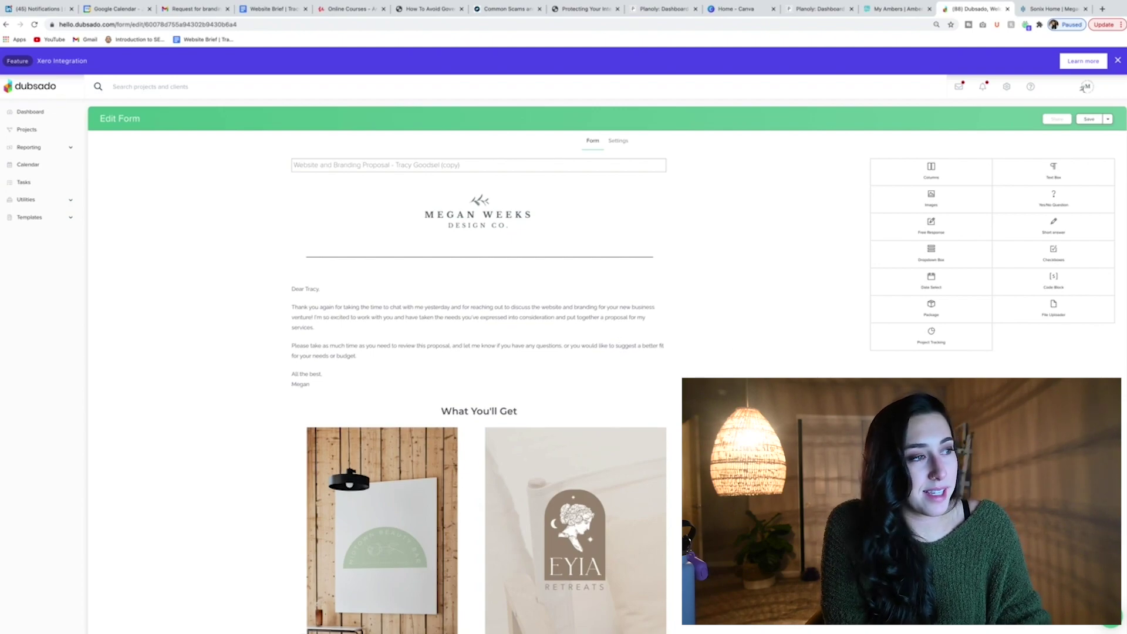
pyautogui.scroll(-2, 479, 352)
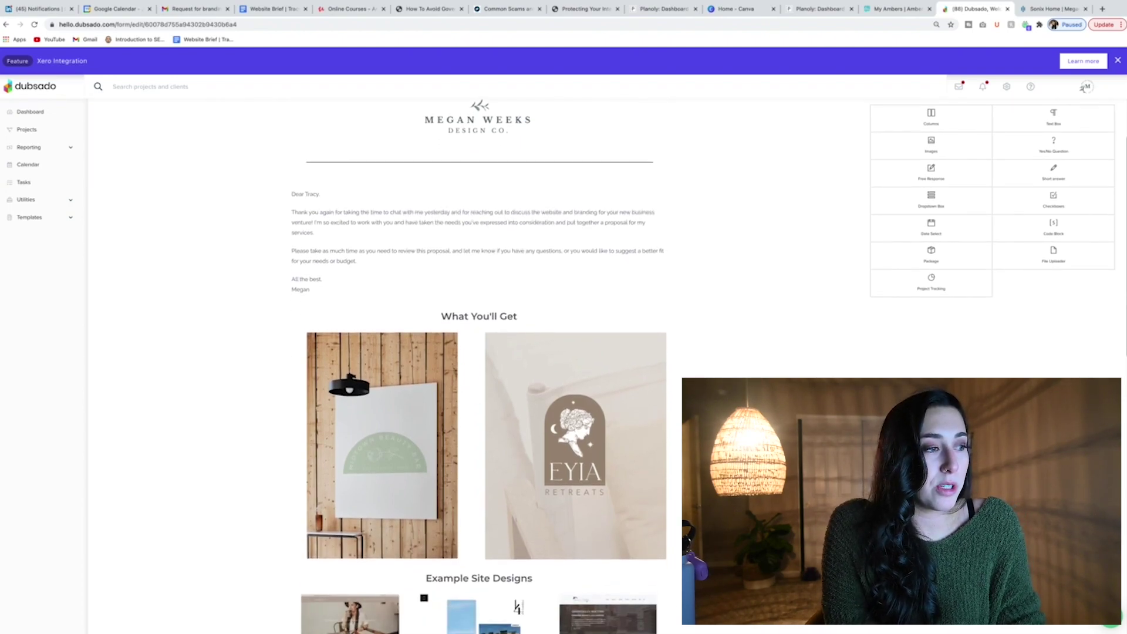
pyautogui.scroll(1, 479, 352)
pyautogui.scroll(1, 479, 352)
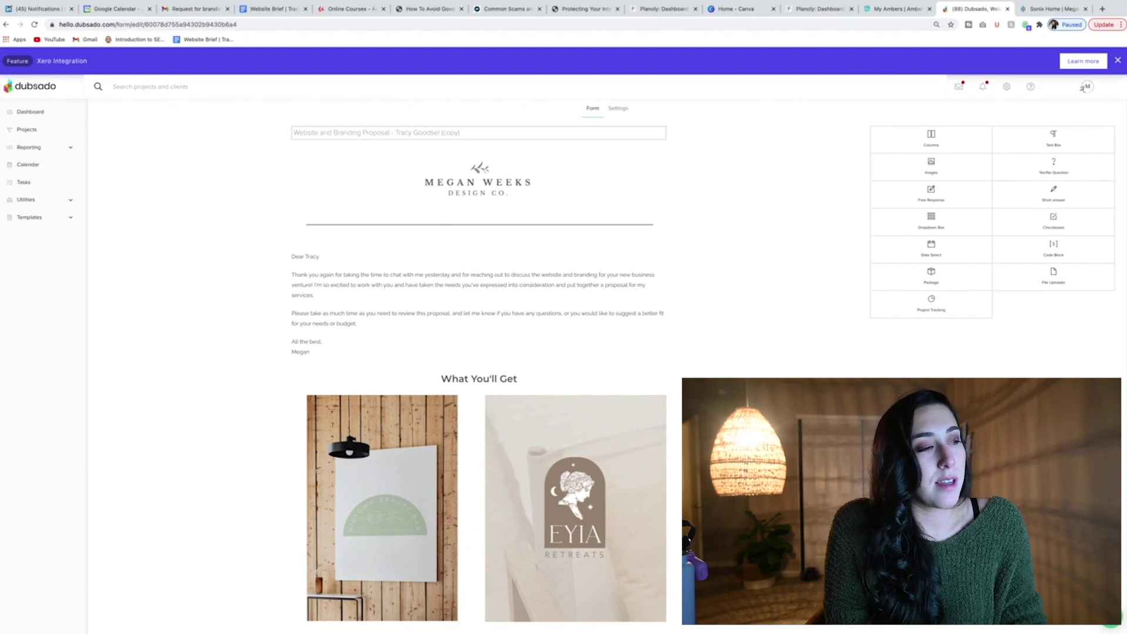
pyautogui.scroll(-2, 479, 353)
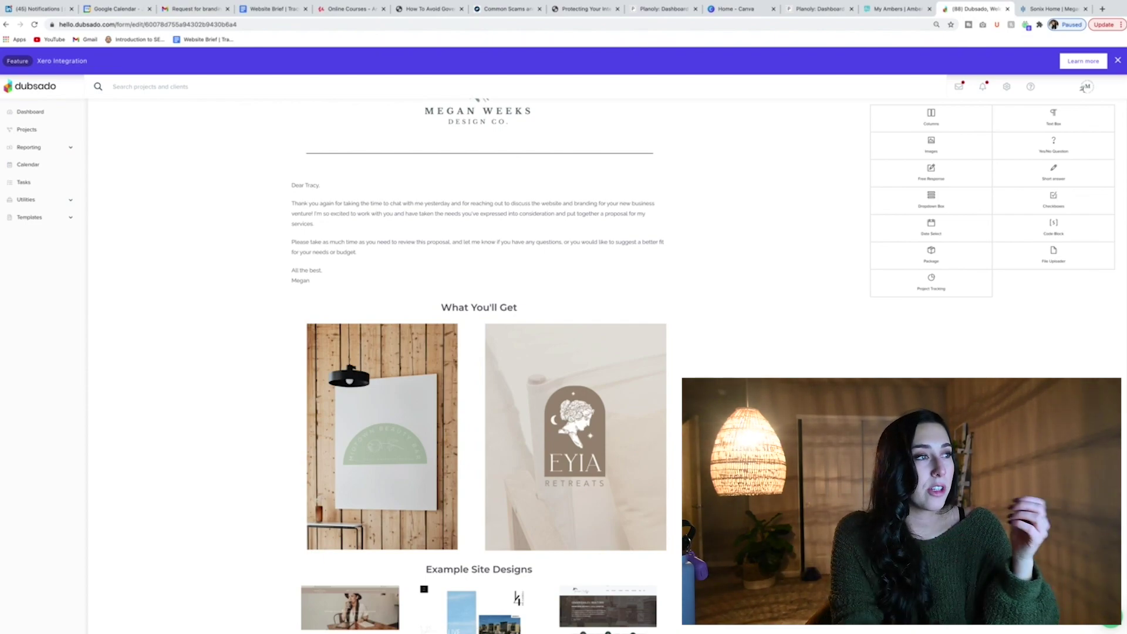
pyautogui.scroll(-2, 548, 390)
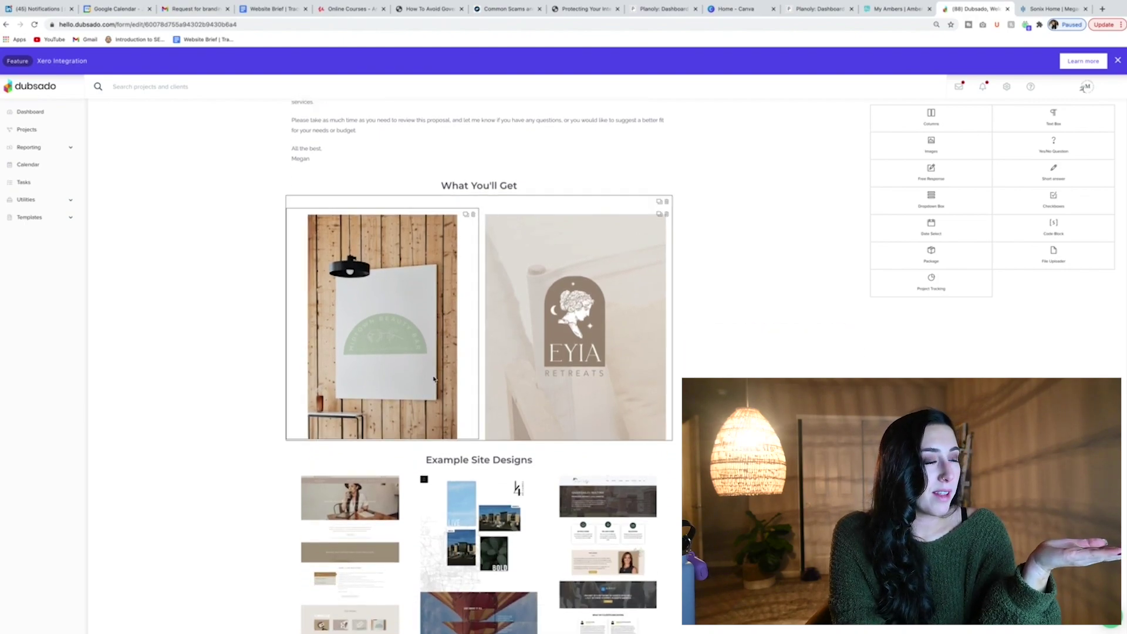
pyautogui.scroll(-1, 582, 393)
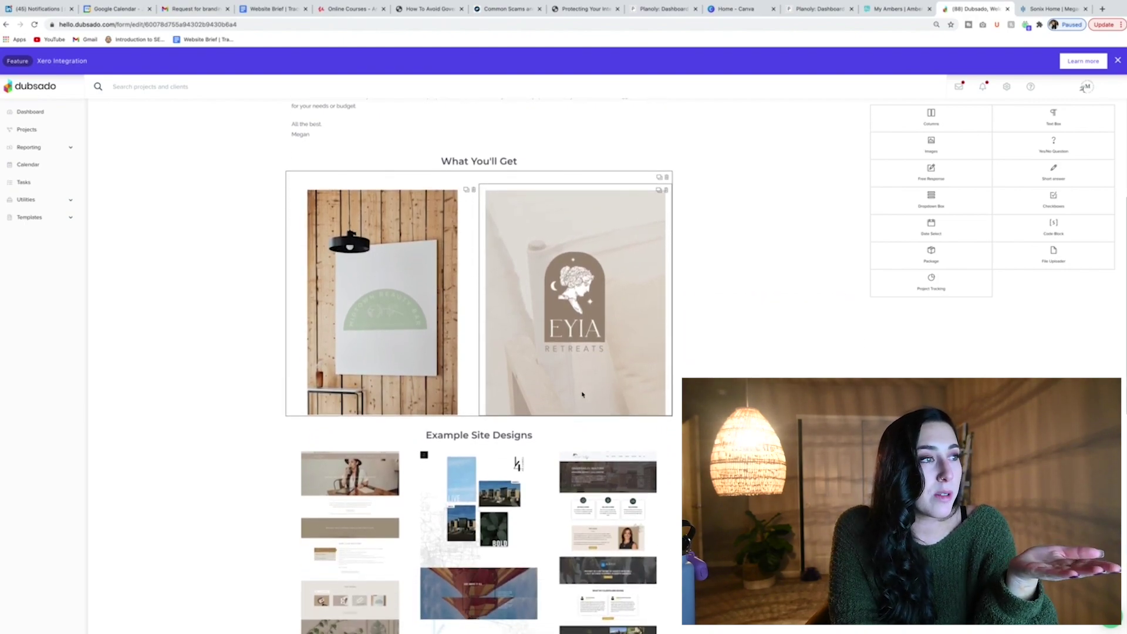
pyautogui.scroll(-3, 583, 394)
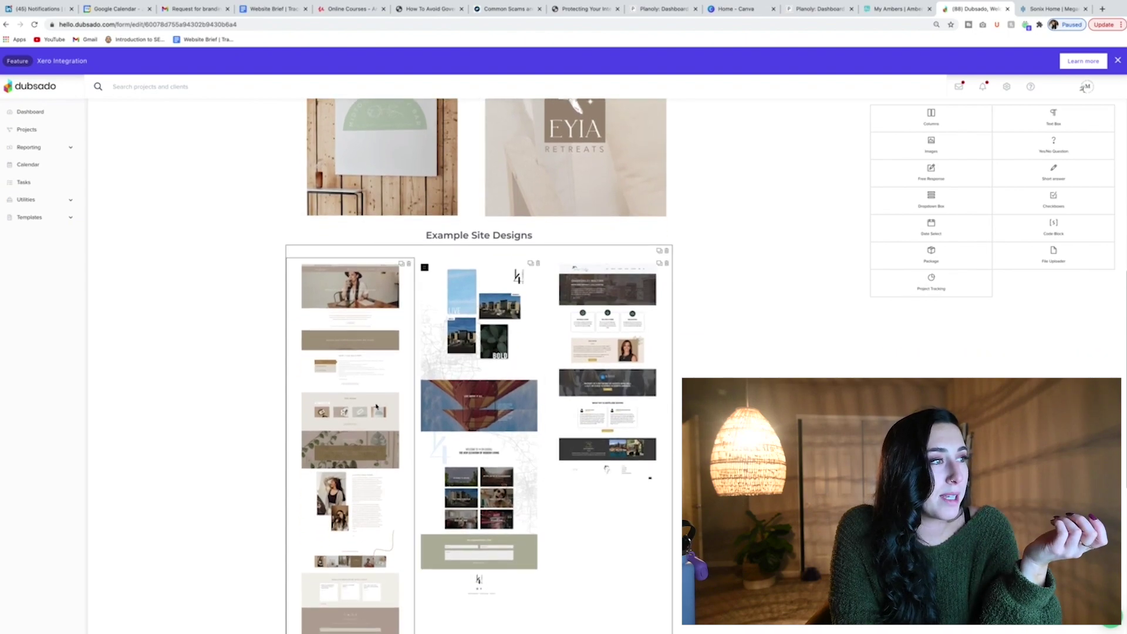
pyautogui.scroll(2, 583, 394)
pyautogui.scroll(5, 582, 395)
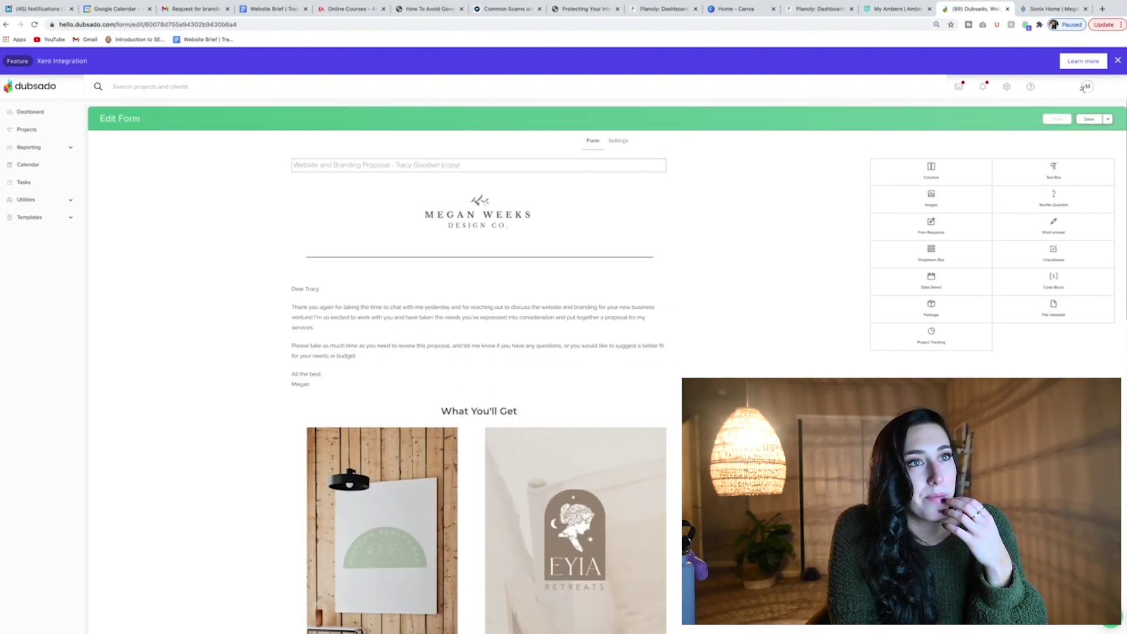
# Save and preview the website and branding proposal, and examine its mockup images and example site designs down to the package options.
pyautogui.click(1108, 119)
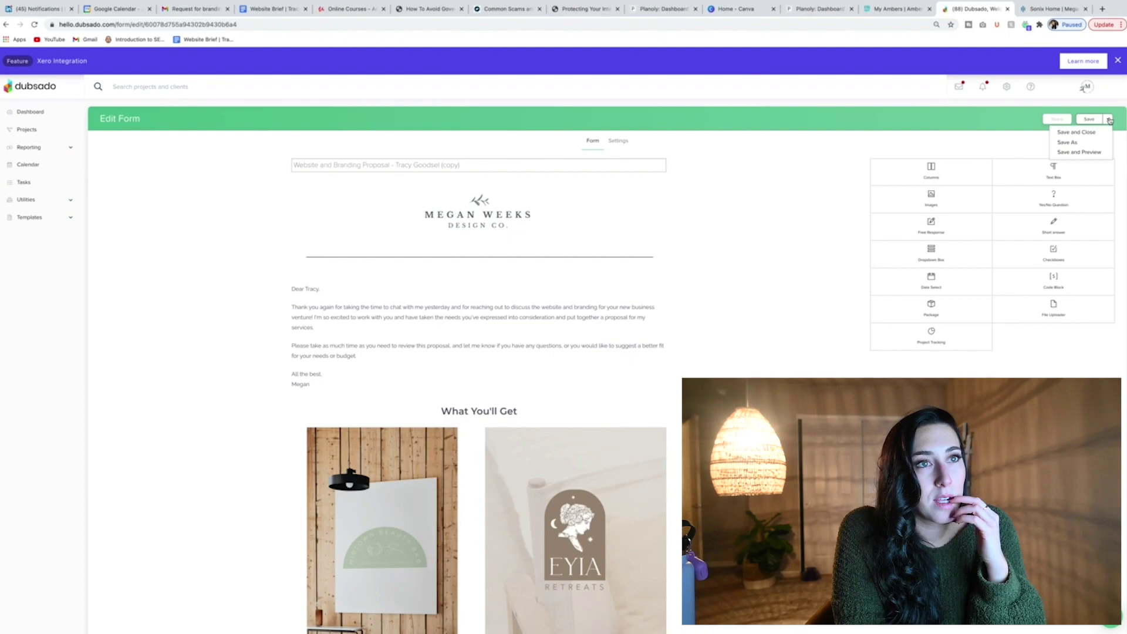
pyautogui.click(1079, 152)
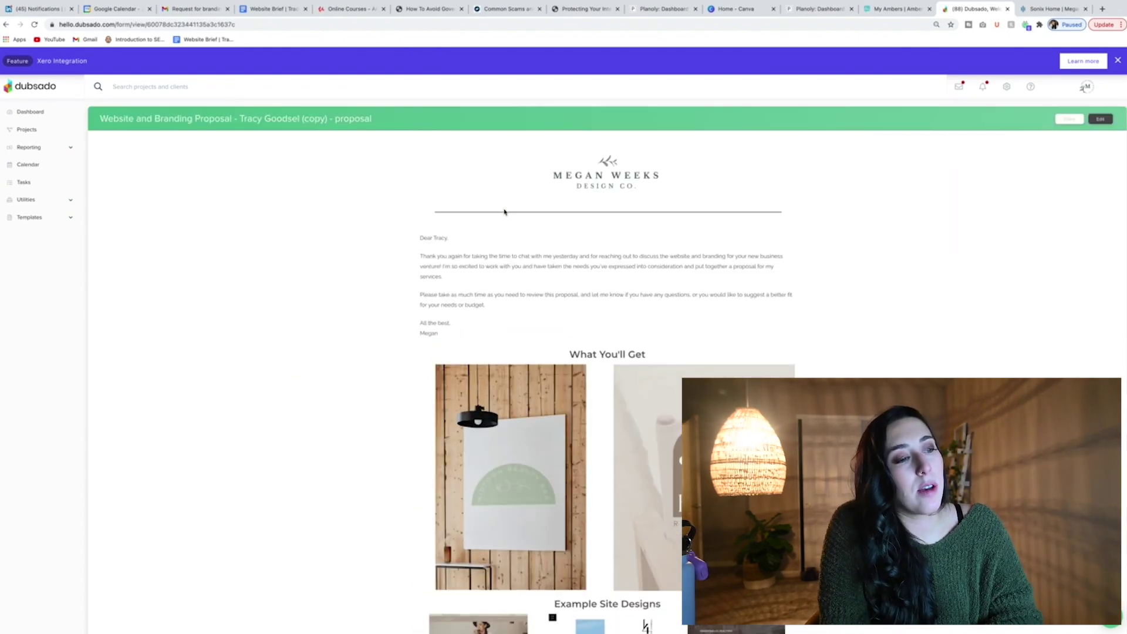
pyautogui.scroll(-4, 411, 399)
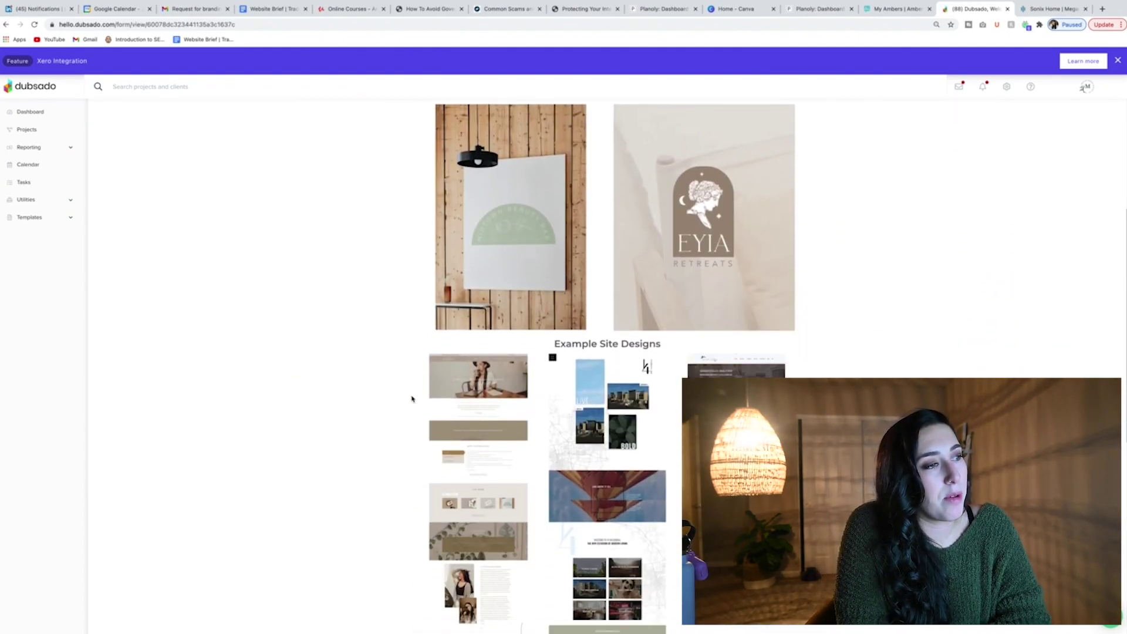
pyautogui.scroll(-3, 642, 417)
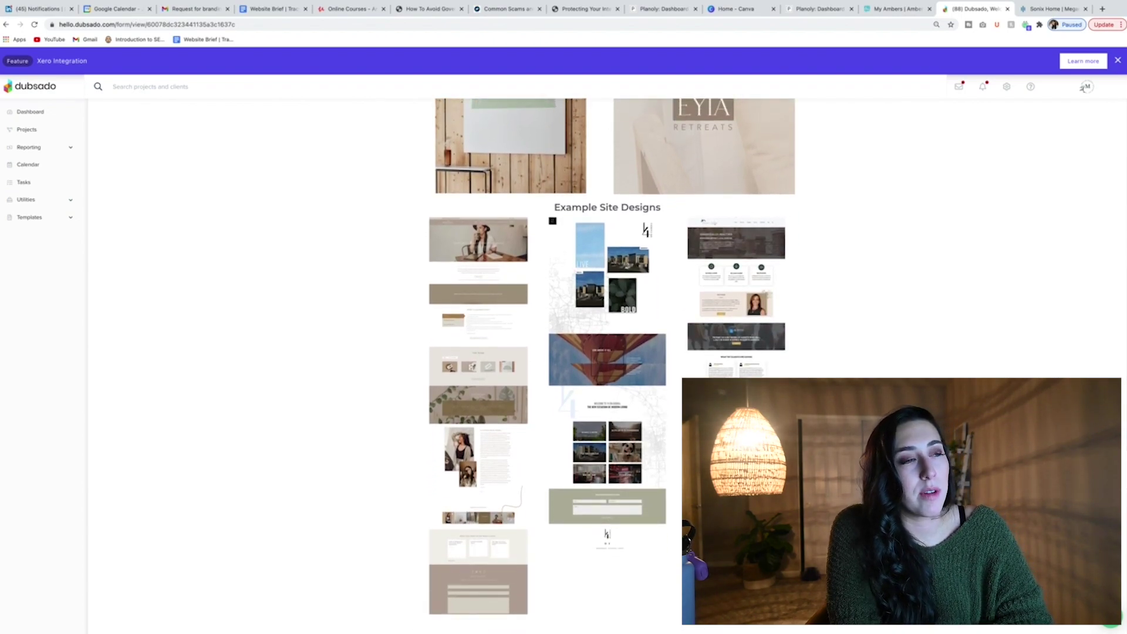
pyautogui.scroll(-1, 606, 352)
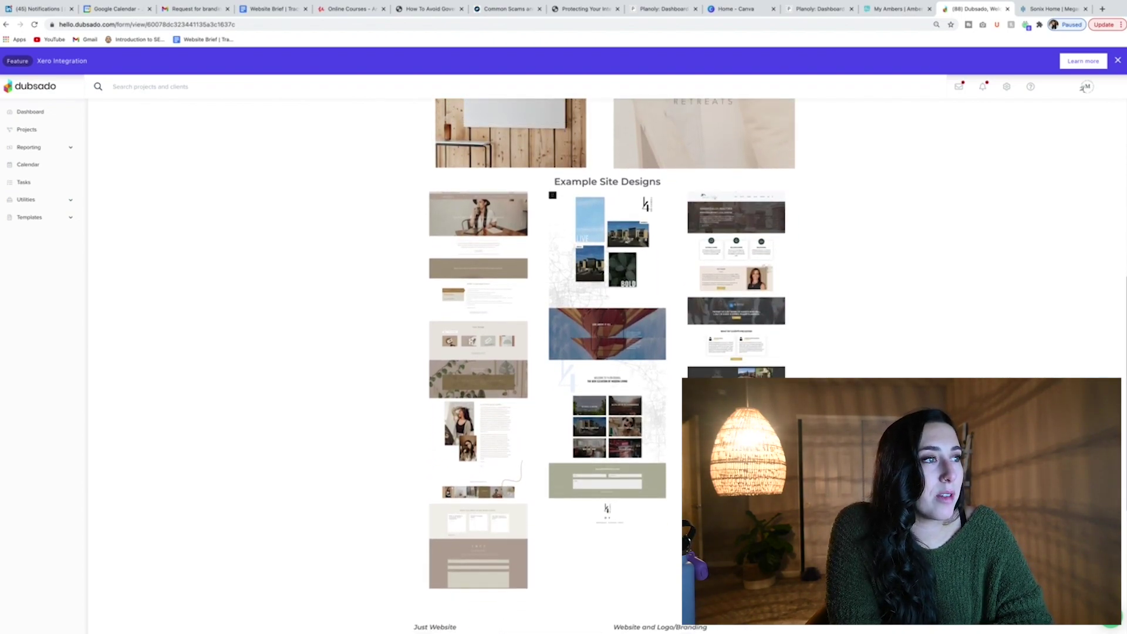
pyautogui.scroll(-1, 607, 352)
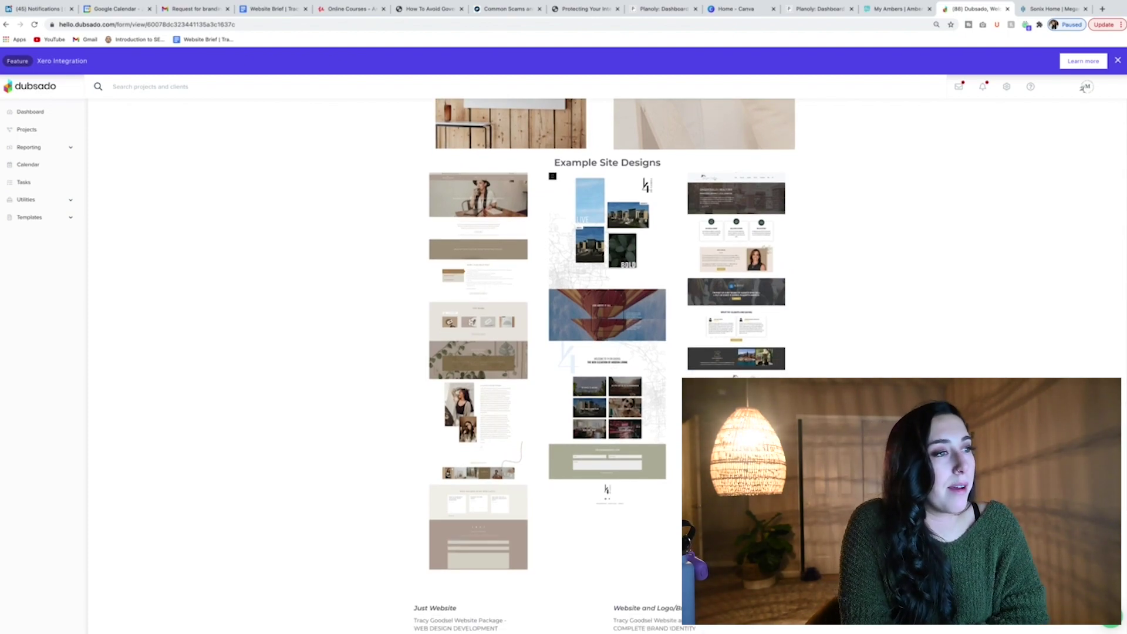
# Examine the previewed proposal's Just Website and Website and Logo/Branding packages alongside the example site designs.
pyautogui.scroll(-10, 606, 352)
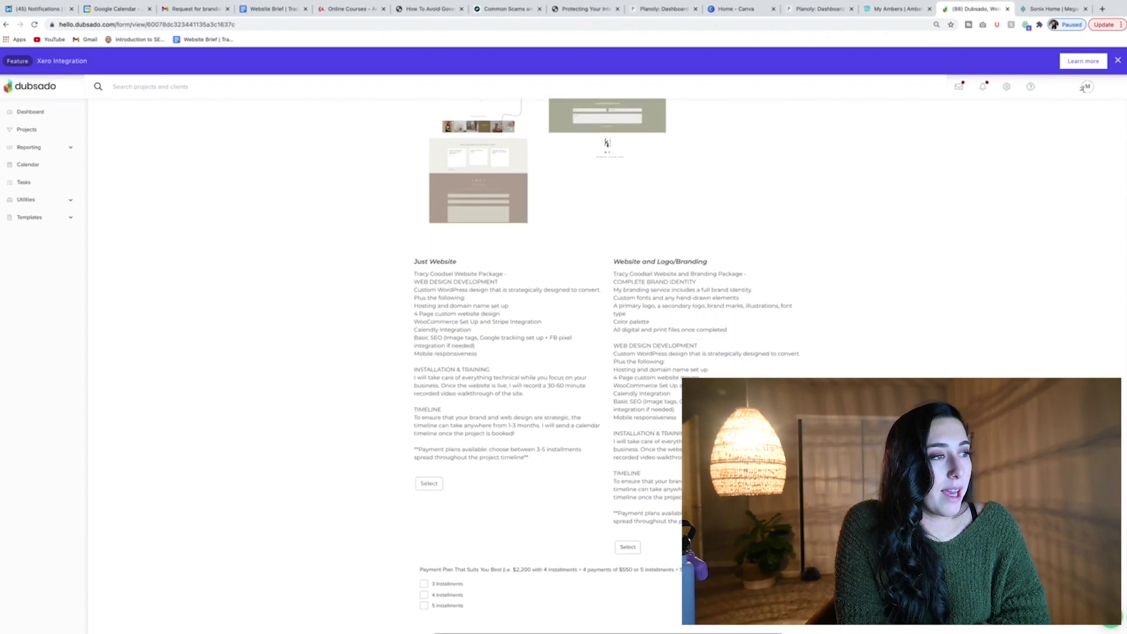
pyautogui.scroll(1, 463, 384)
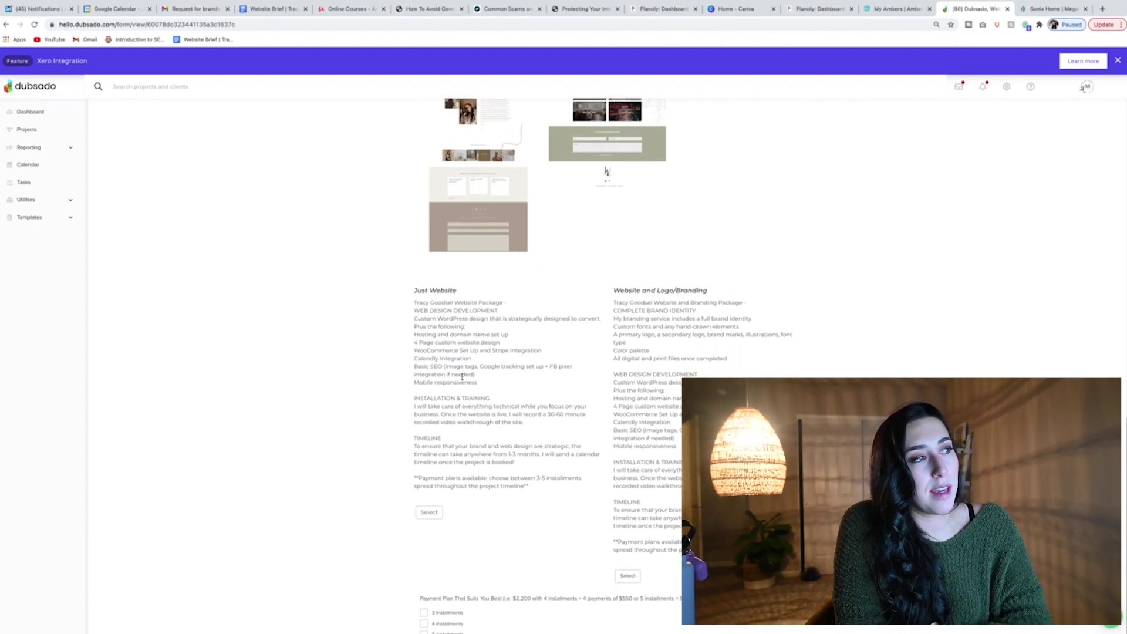
pyautogui.scroll(-1, 462, 379)
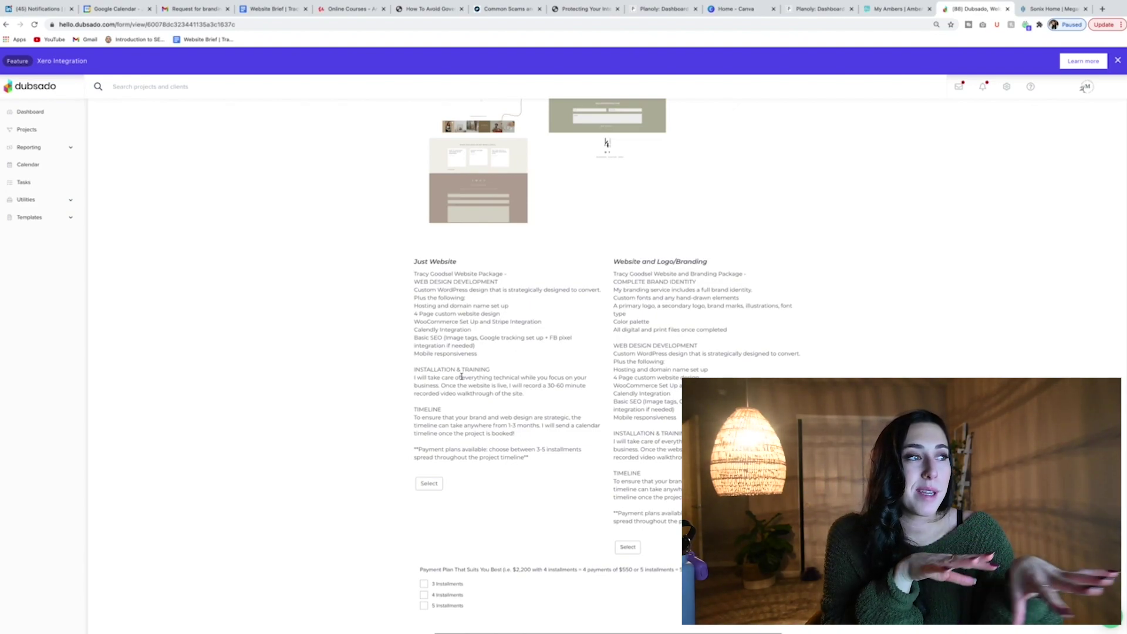
pyautogui.scroll(7, 462, 376)
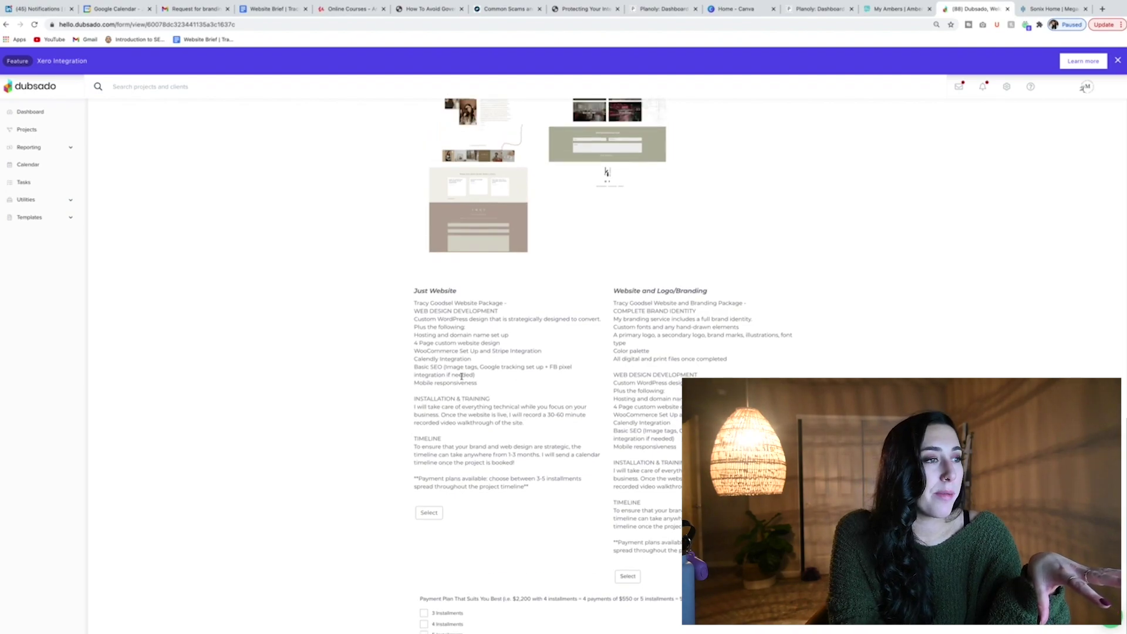
pyautogui.scroll(-1, 462, 378)
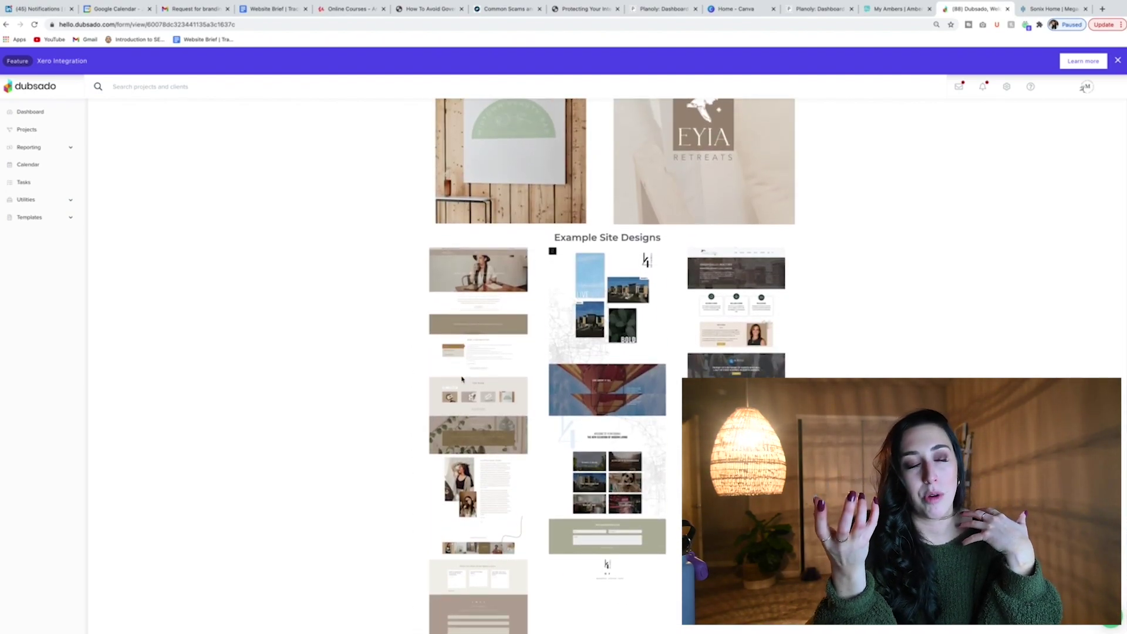
pyautogui.scroll(-7, 461, 379)
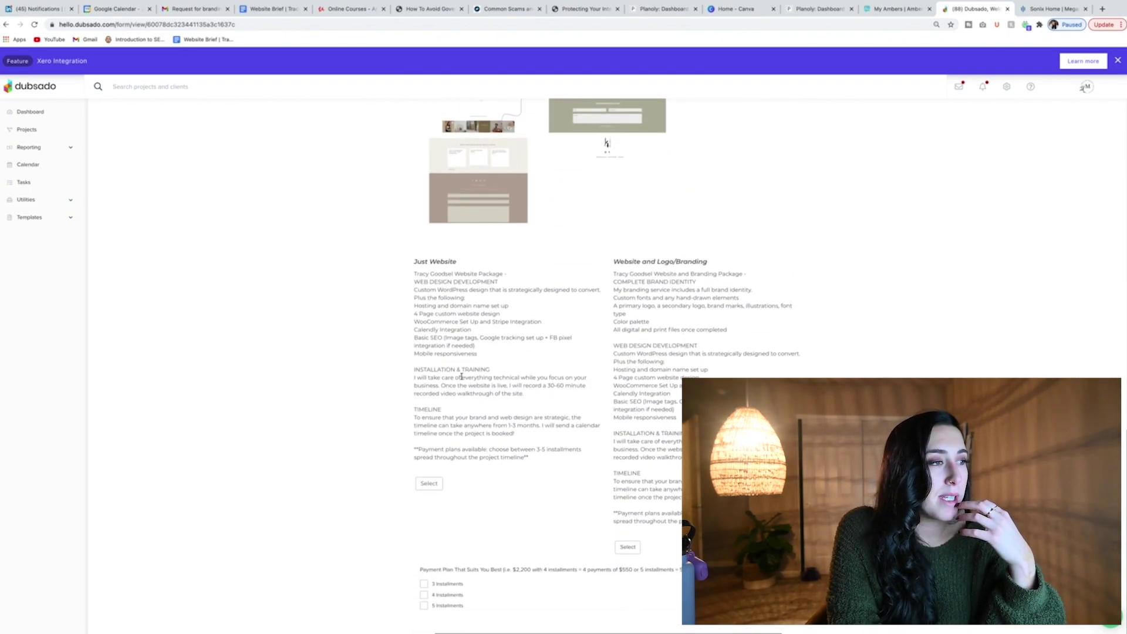
# Highlight the payment plan note in the Website and Logo/Branding package and the payment plan question with its installment options.
pyautogui.moveTo(615, 522); pyautogui.dragTo(687, 521)
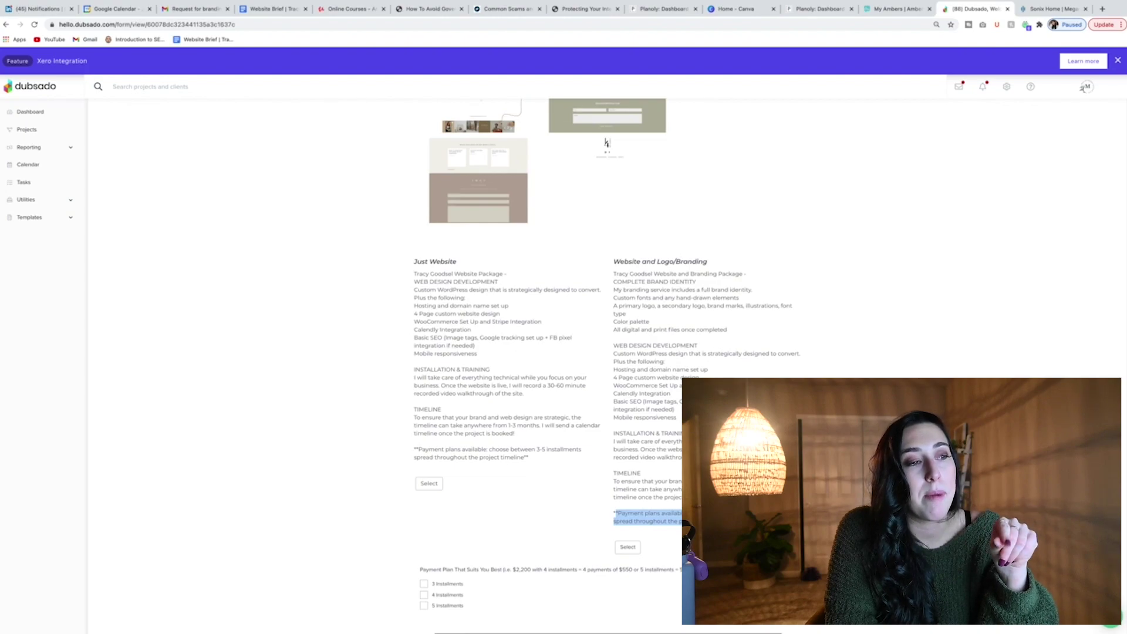
pyautogui.click(686, 521)
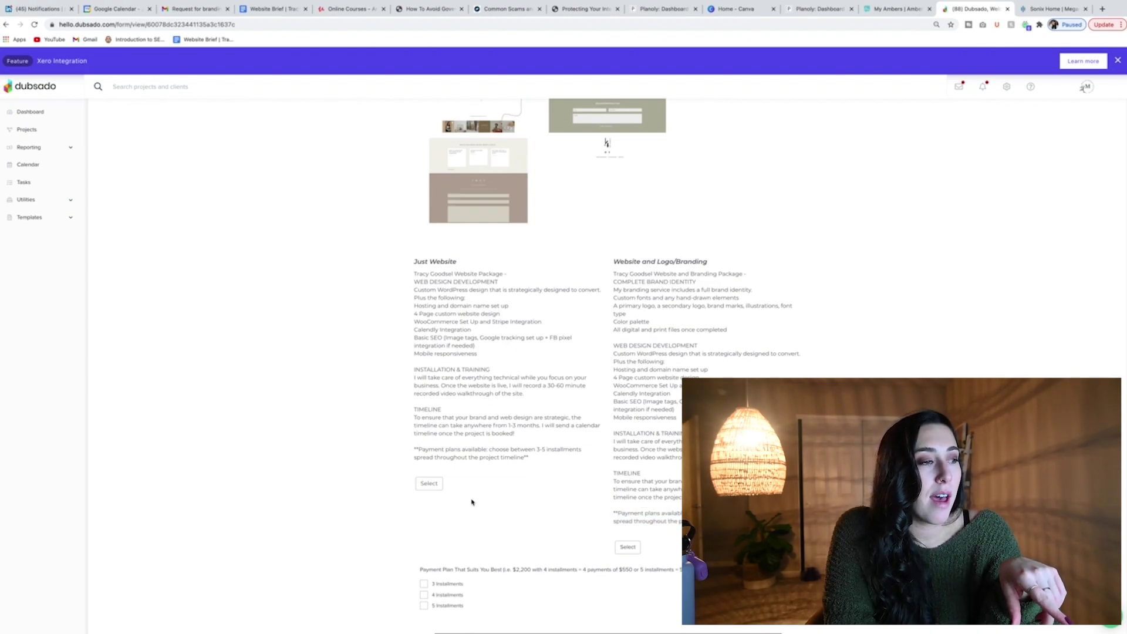
pyautogui.moveTo(415, 574); pyautogui.dragTo(540, 606)
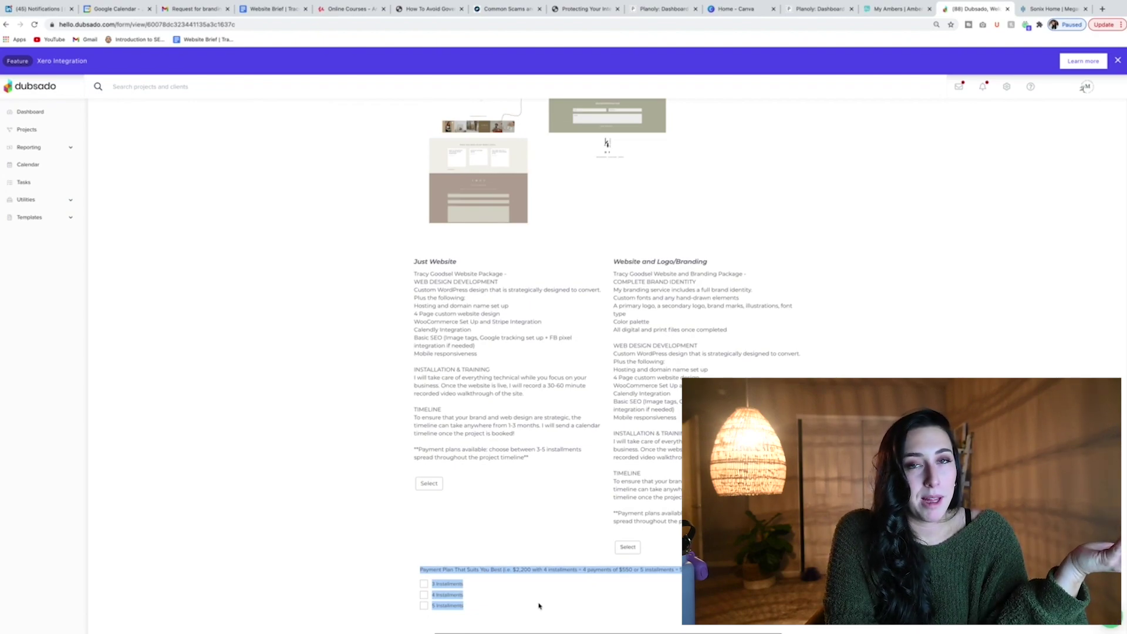
pyautogui.click(539, 605)
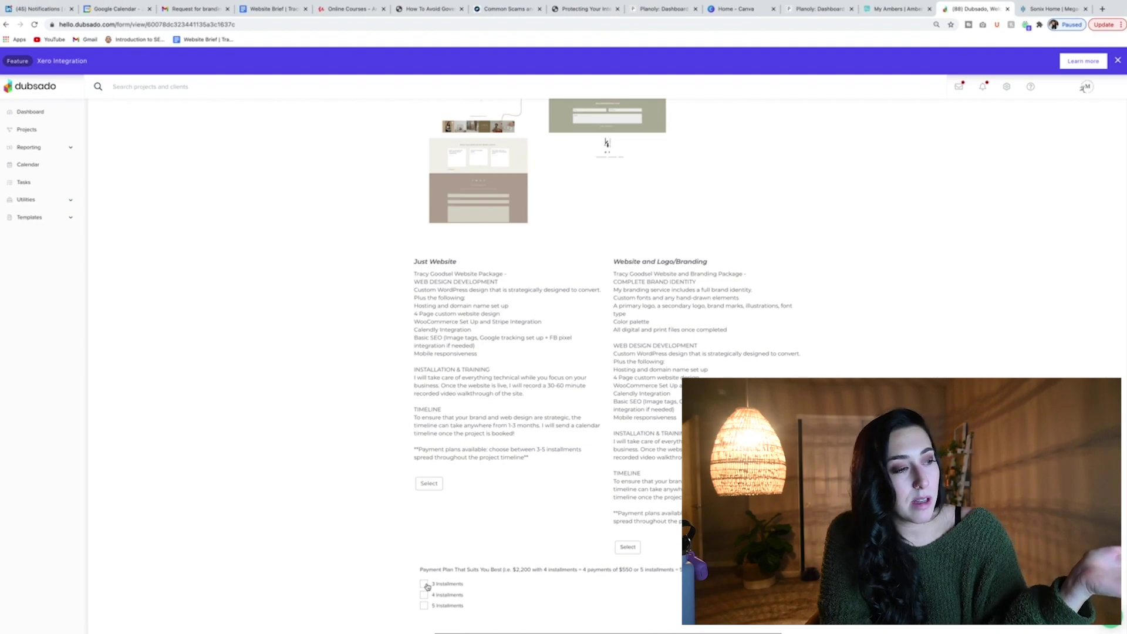
# Look over the previewed website and branding proposal once more from its opening letter, and return to the Forms templates list.
pyautogui.scroll(1, 439, 604)
pyautogui.scroll(15, 439, 604)
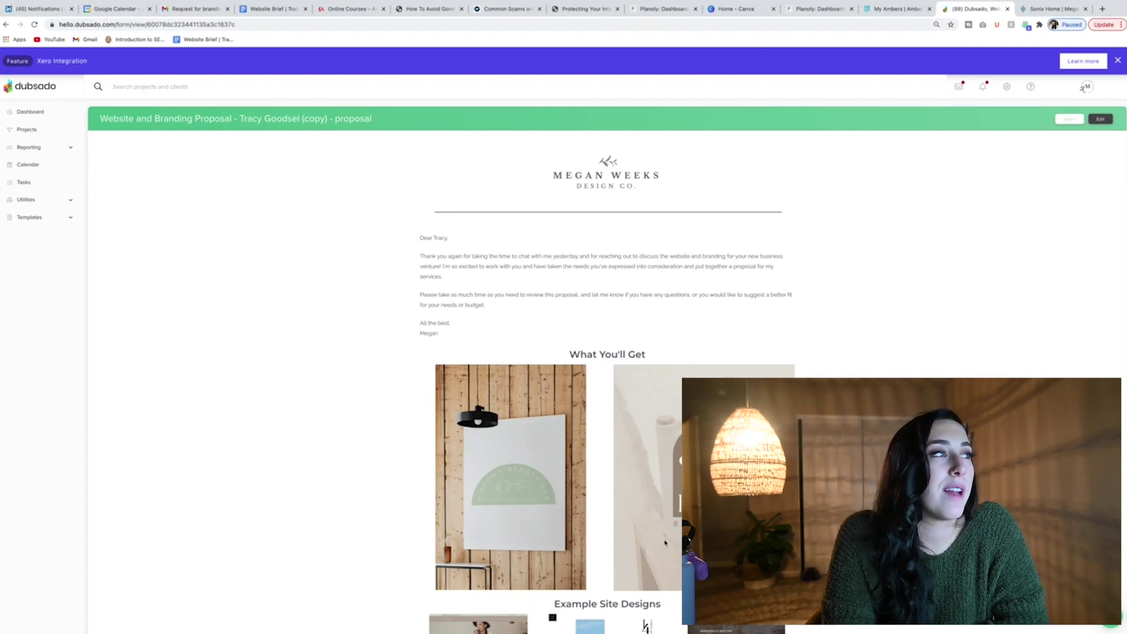
pyautogui.scroll(-5, 651, 547)
pyautogui.scroll(-5, 651, 547)
pyautogui.scroll(10, 652, 547)
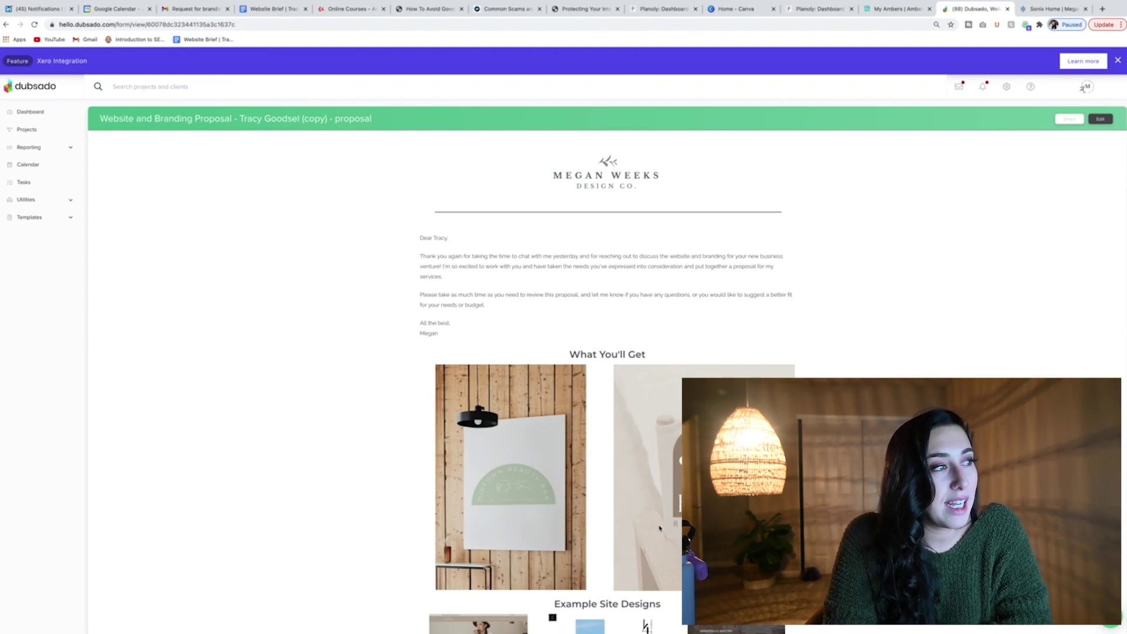
pyautogui.click(38, 217)
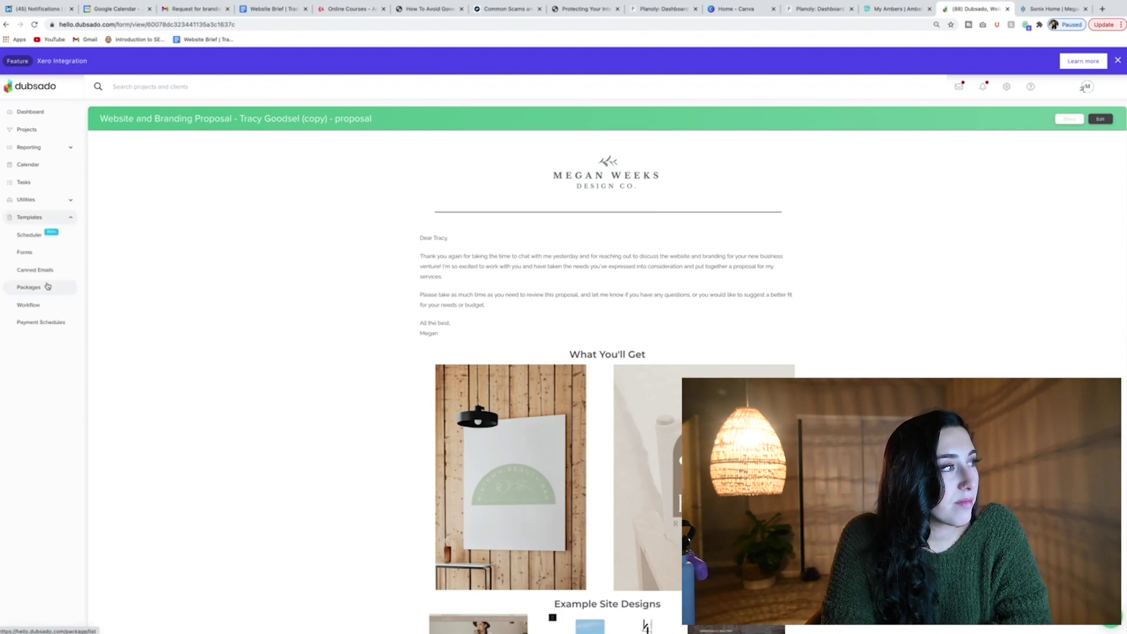
pyautogui.click(42, 260)
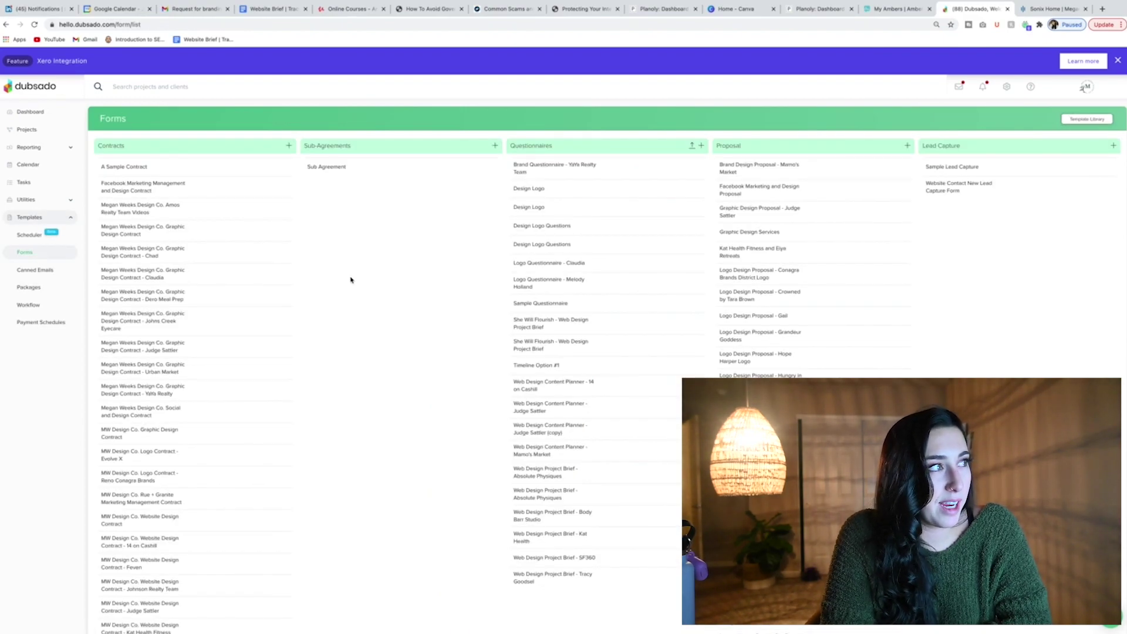